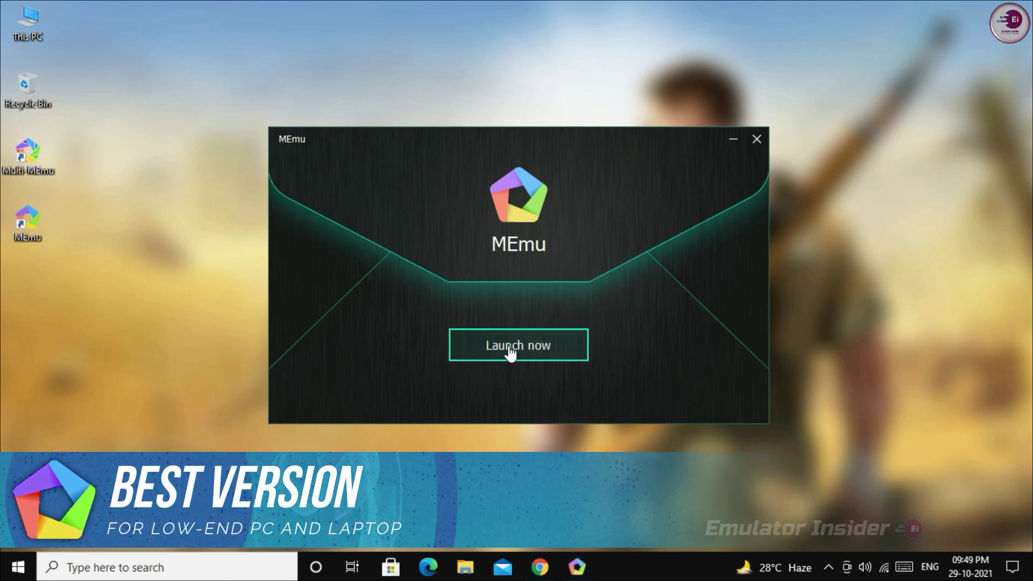
Launch the installed MEmu emulator and open its Android quick settings from the notification area
left_click(509, 348)
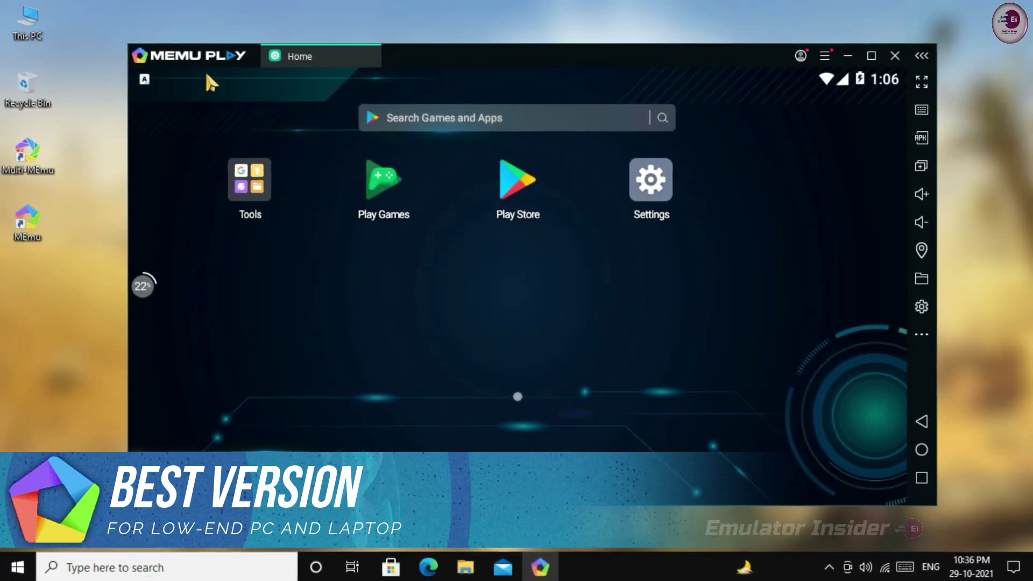
left_click_drag(210, 81, 219, 210)
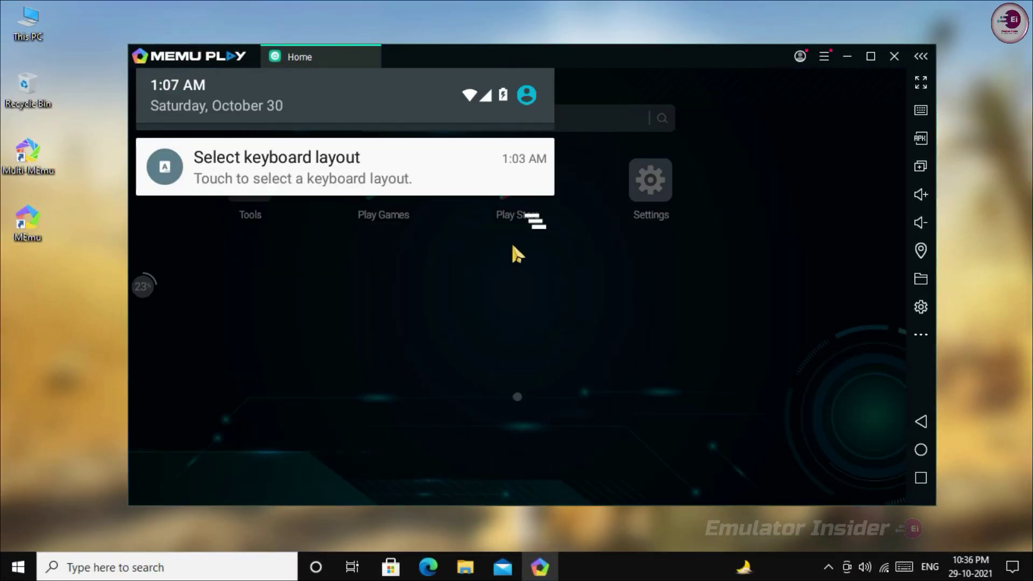
left_click(341, 89)
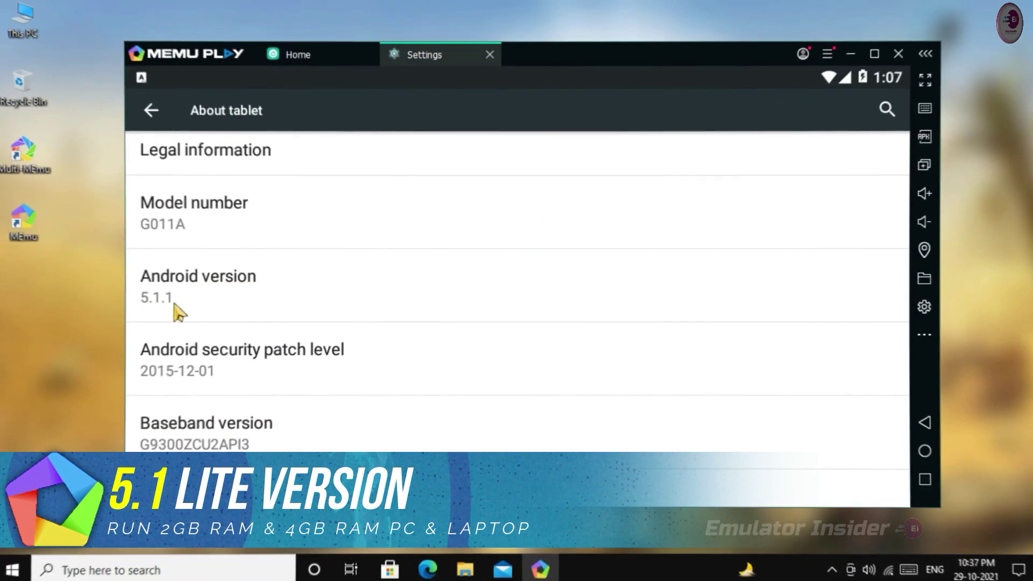
Examine the Android version under About tablet and open and play with its hidden version screen
left_click(306, 292)
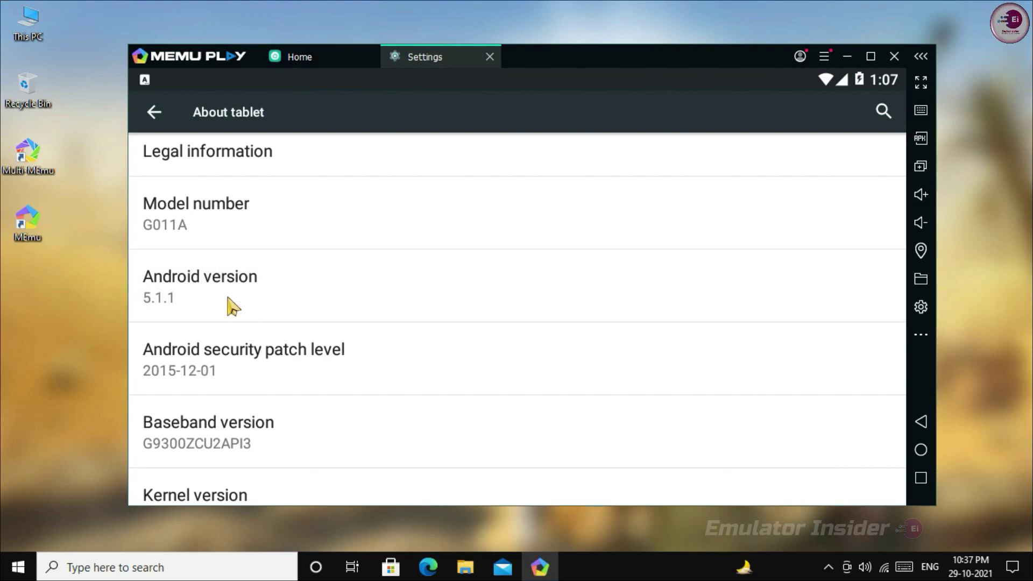
left_click(396, 292)
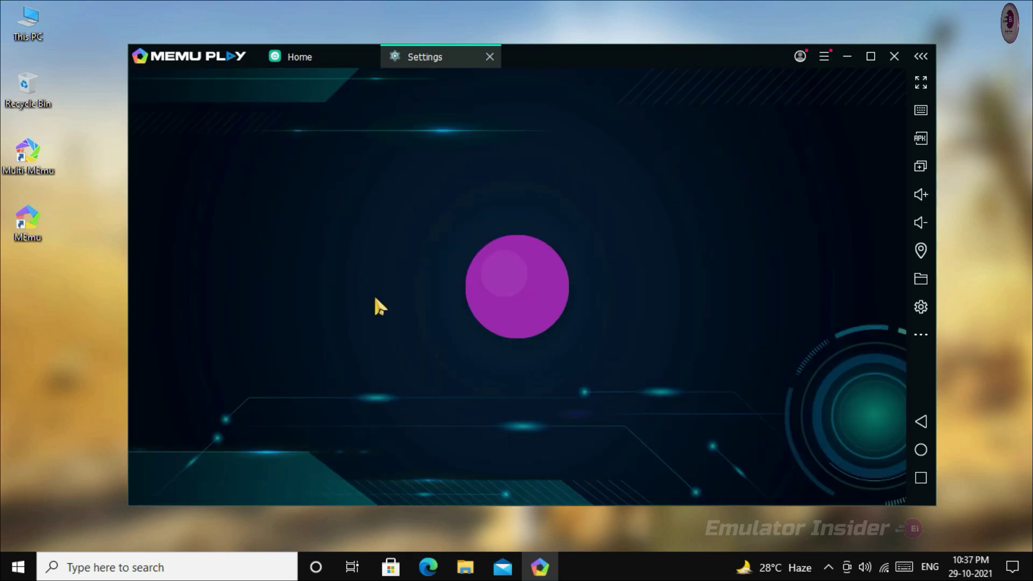
left_click(520, 295)
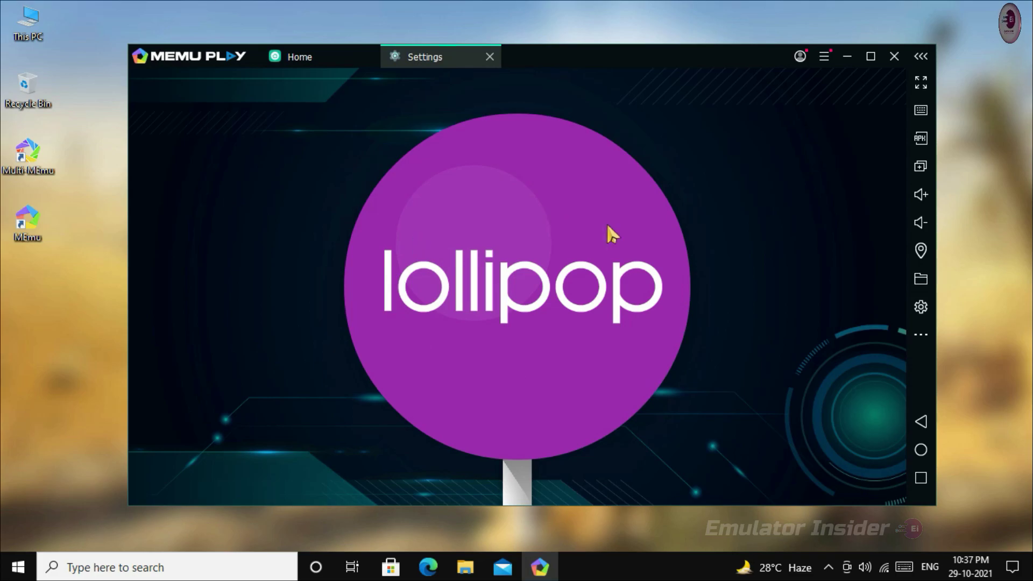
left_click(506, 356)
left_click(543, 360)
left_click(544, 360)
left_click(542, 359)
left_click(542, 359)
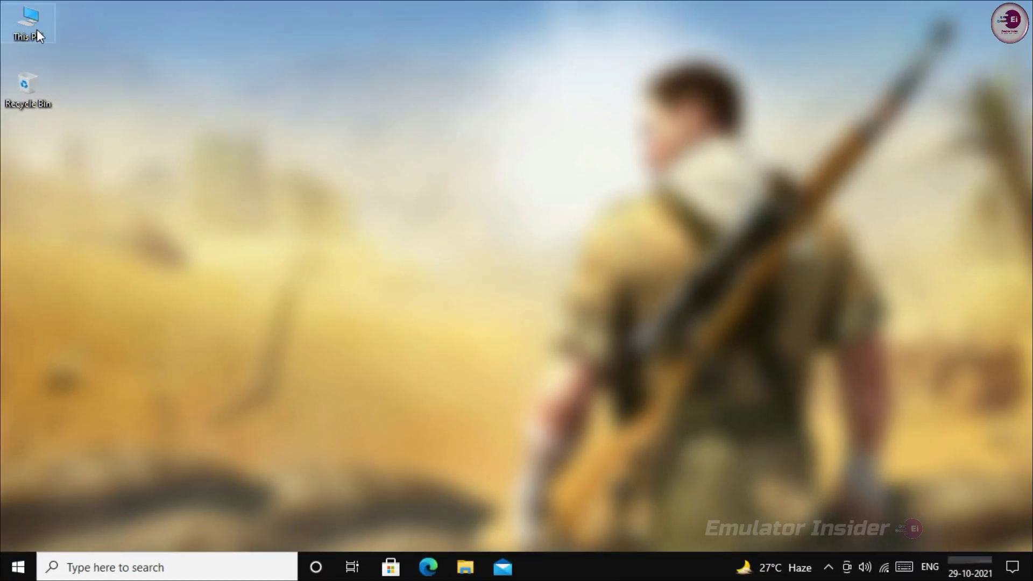
Check the computer's processor, memory and system type in the This PC properties, and close both windows
double_click(25, 34)
right_click(538, 310)
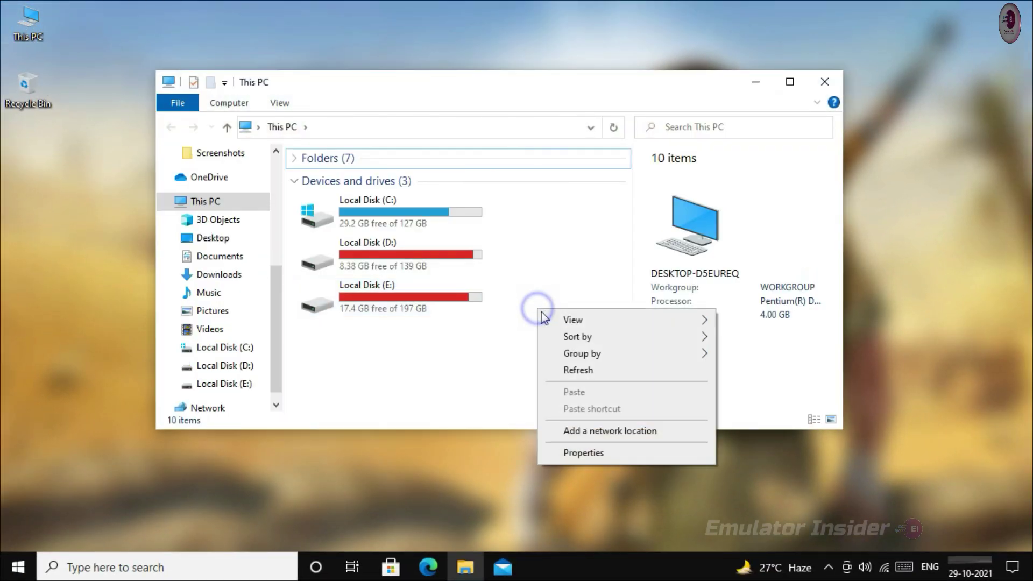
left_click(580, 459)
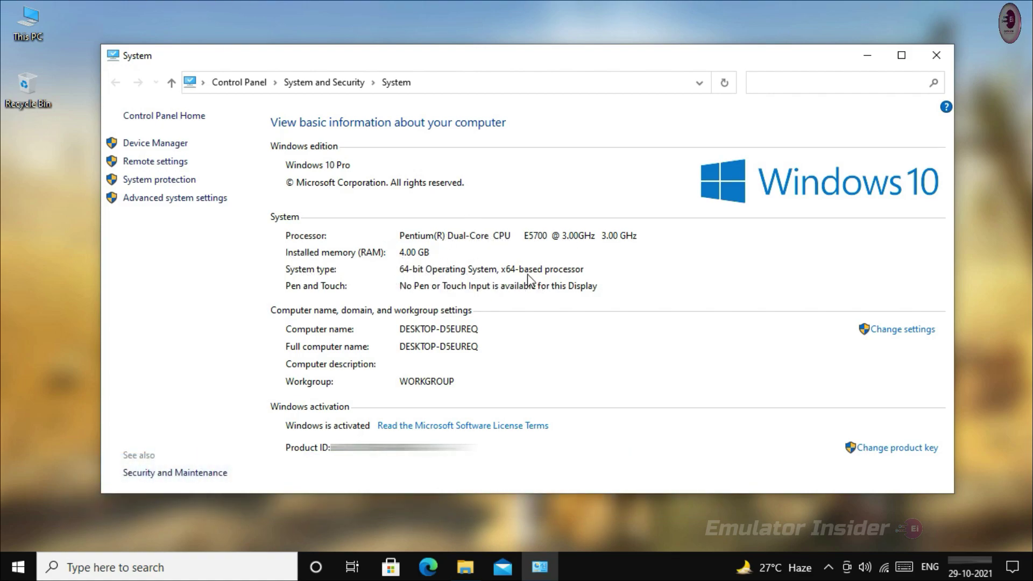
left_click(933, 57)
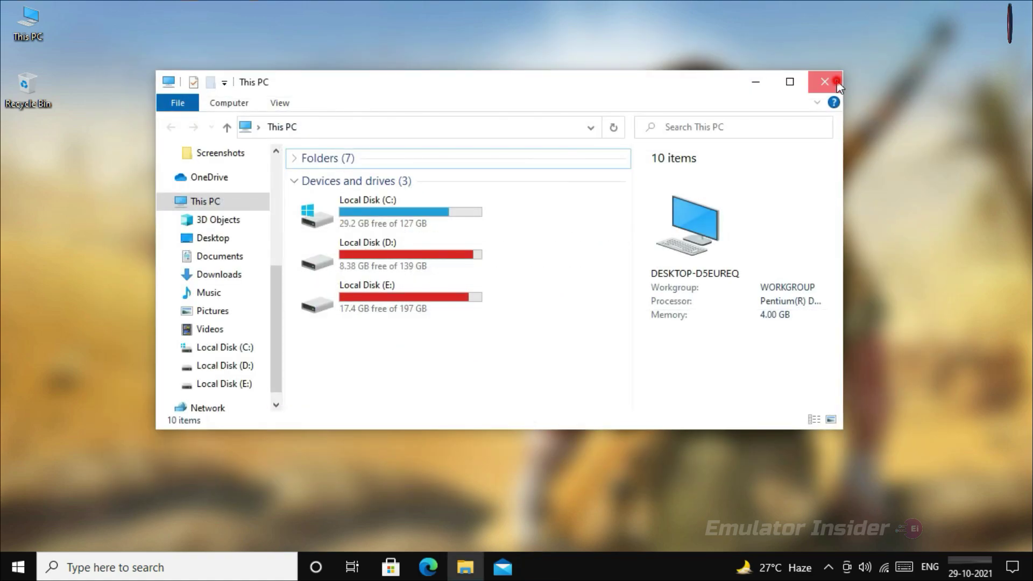
left_click(825, 80)
Switch to Chrome and search Google for "MEmu Emulator"
left_click(16, 566)
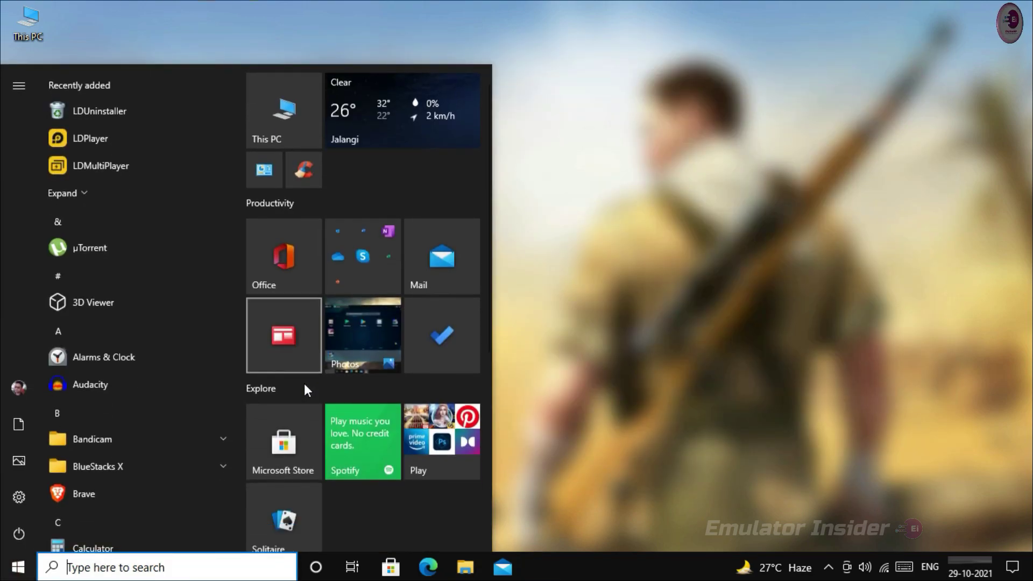
scroll(305, 383, "down", 5)
left_click(295, 288)
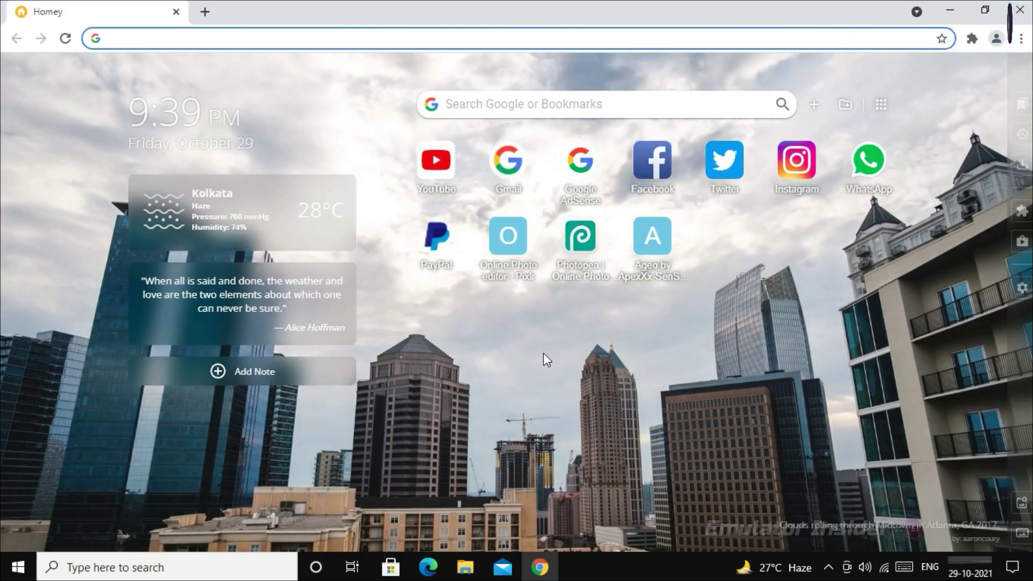
left_click(205, 40)
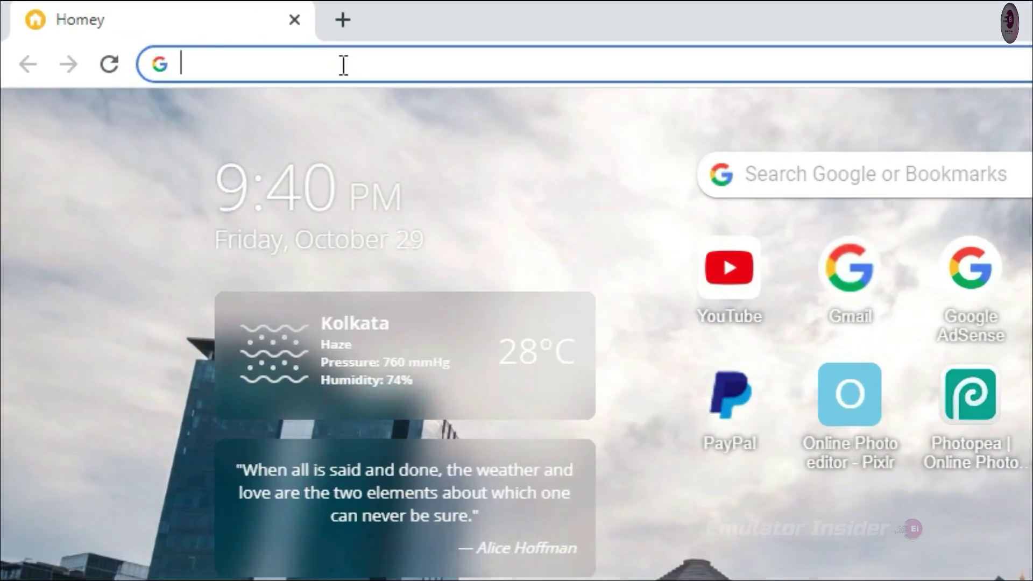
type("MEmu Emulator")
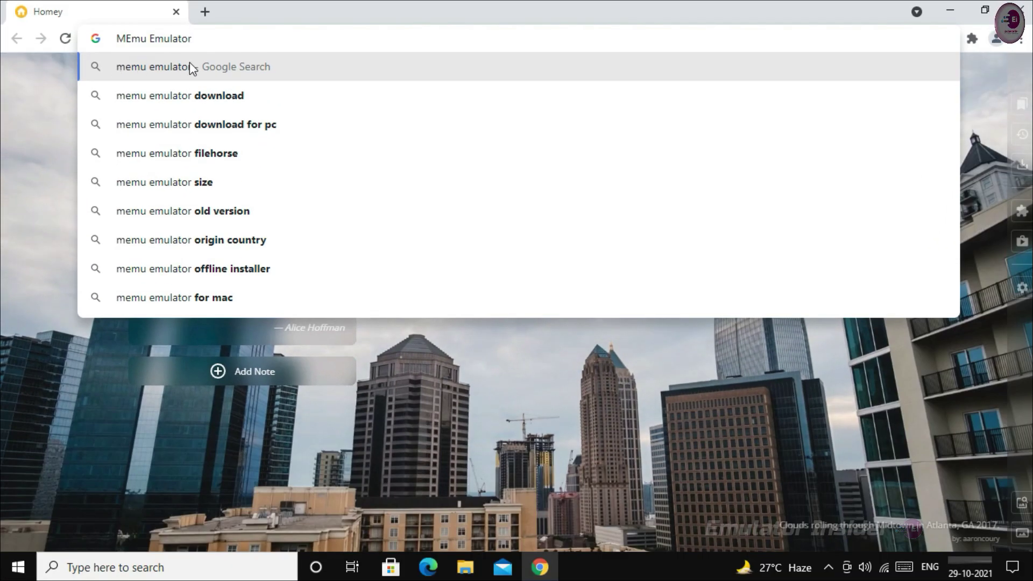
left_click(324, 111)
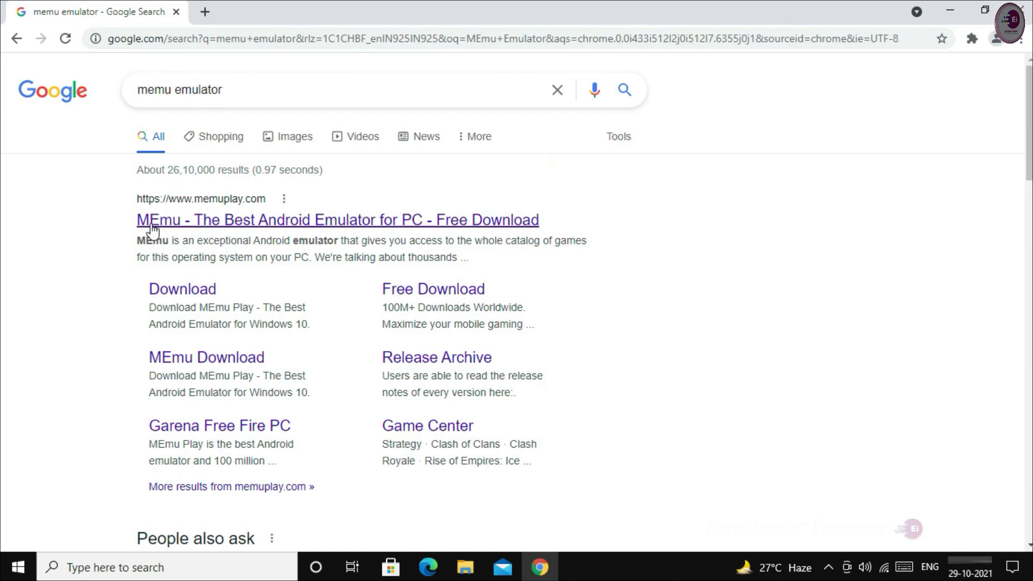
Download the MEmu Play offline installer from the official memuplay.com site and open the browser's download list
left_click(333, 224)
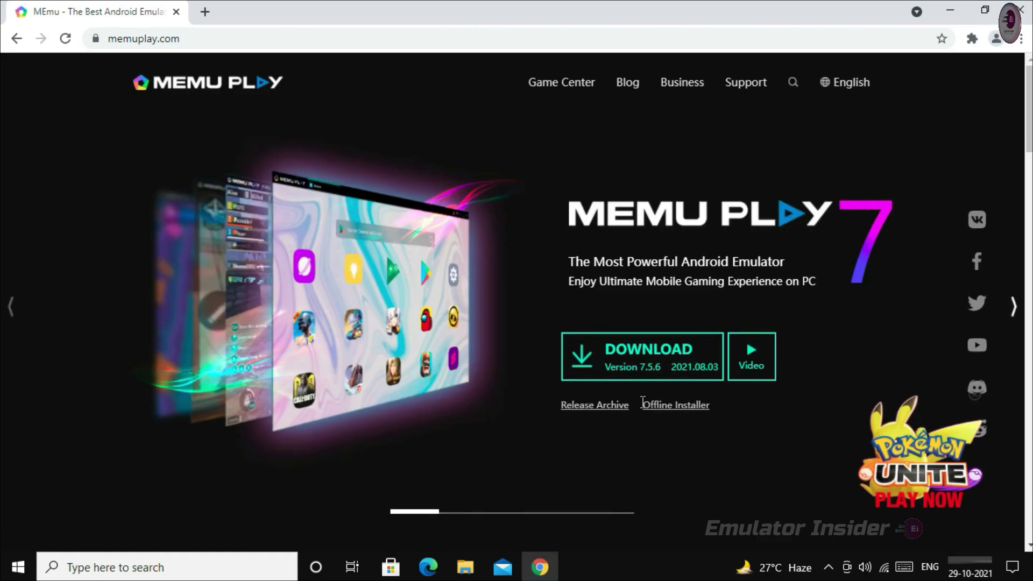
left_click(670, 411)
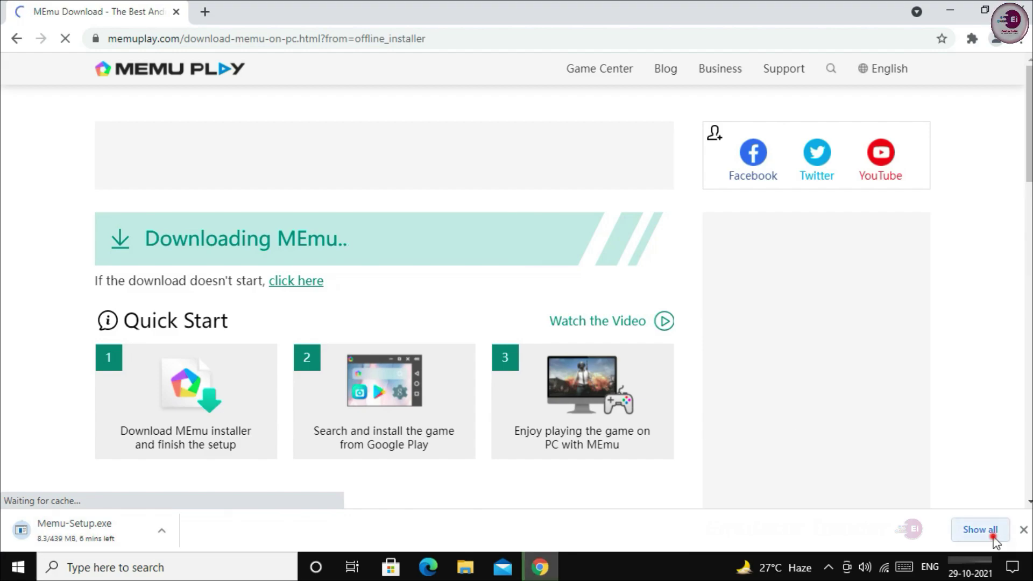
left_click(984, 533)
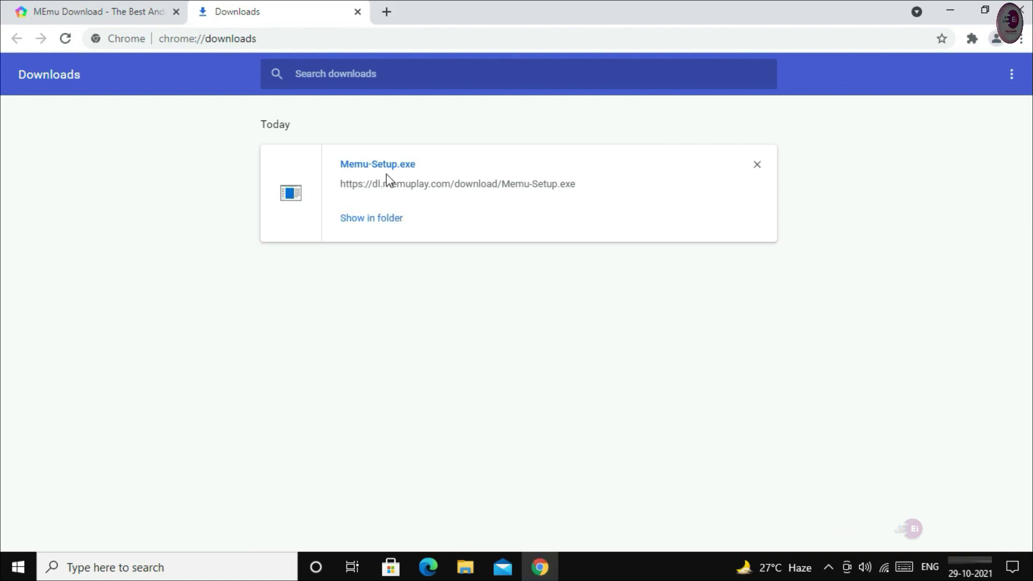
Show the downloaded Memu-Setup.exe in its folder and run it as administrator
left_click(366, 226)
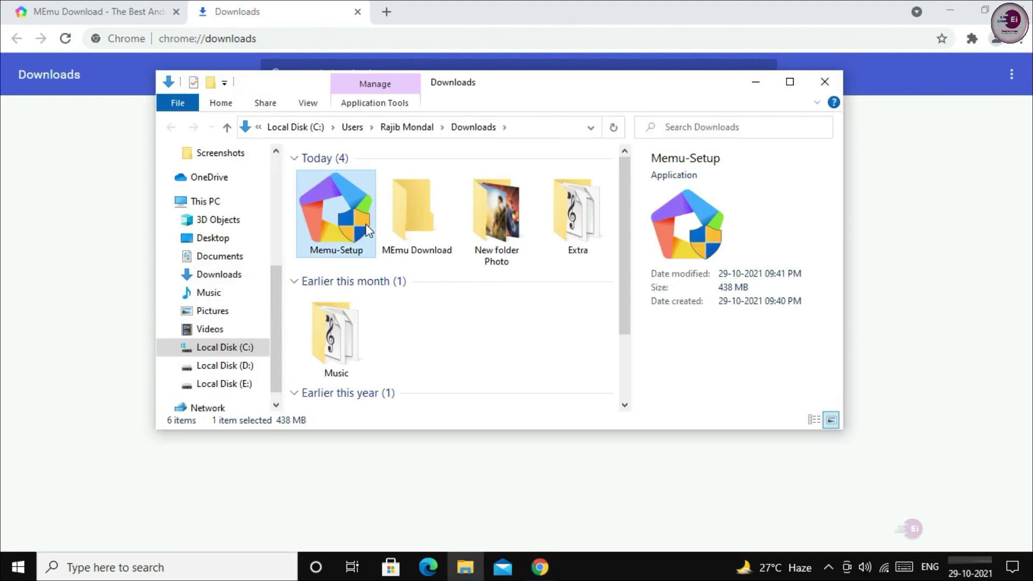
mouse_move(474, 95)
left_mouse_down()
mouse_move(441, 90)
mouse_move(507, 101)
mouse_move(488, 101)
left_mouse_up()
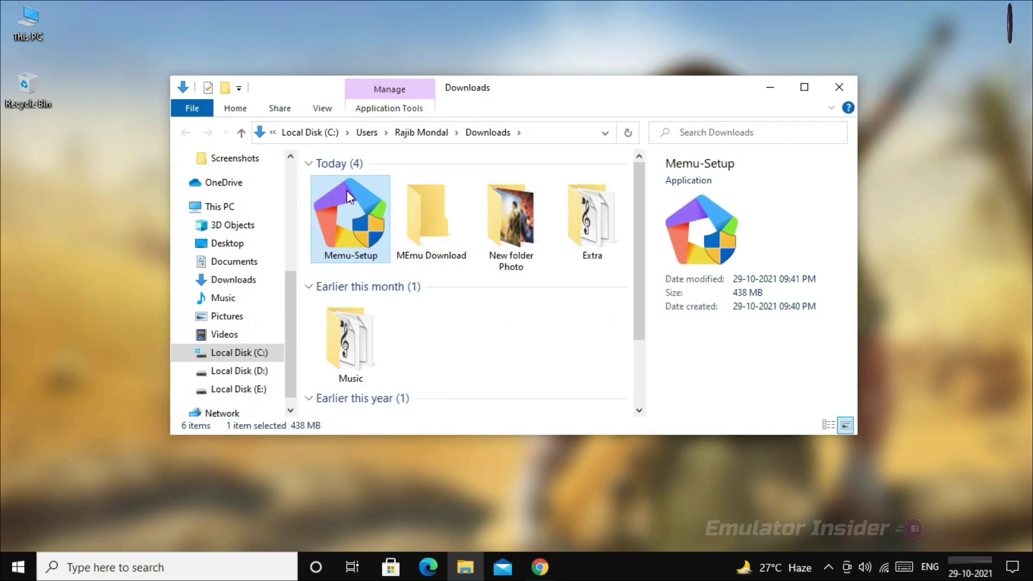
double_click(354, 215)
right_click(354, 215)
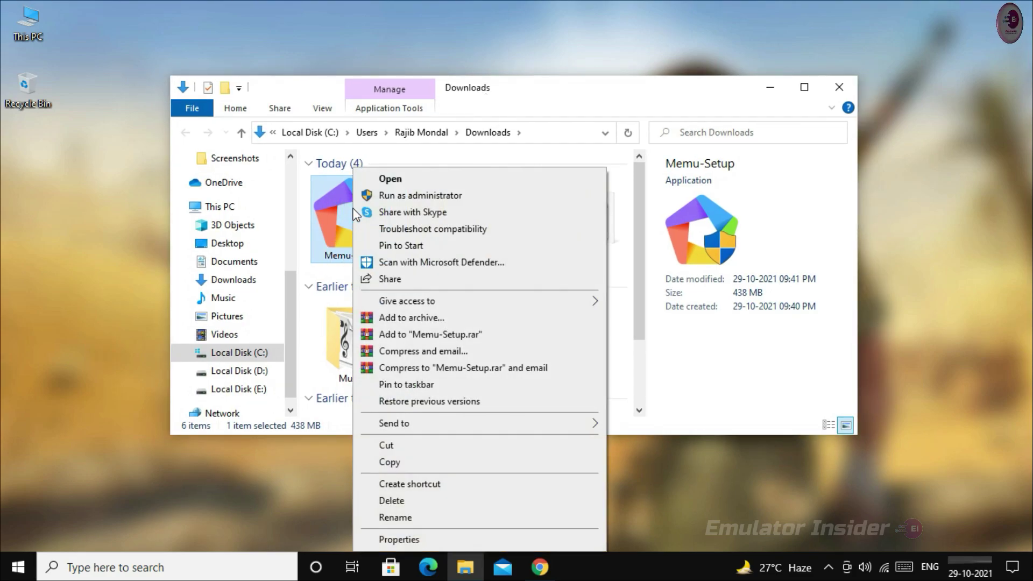
left_click(420, 195)
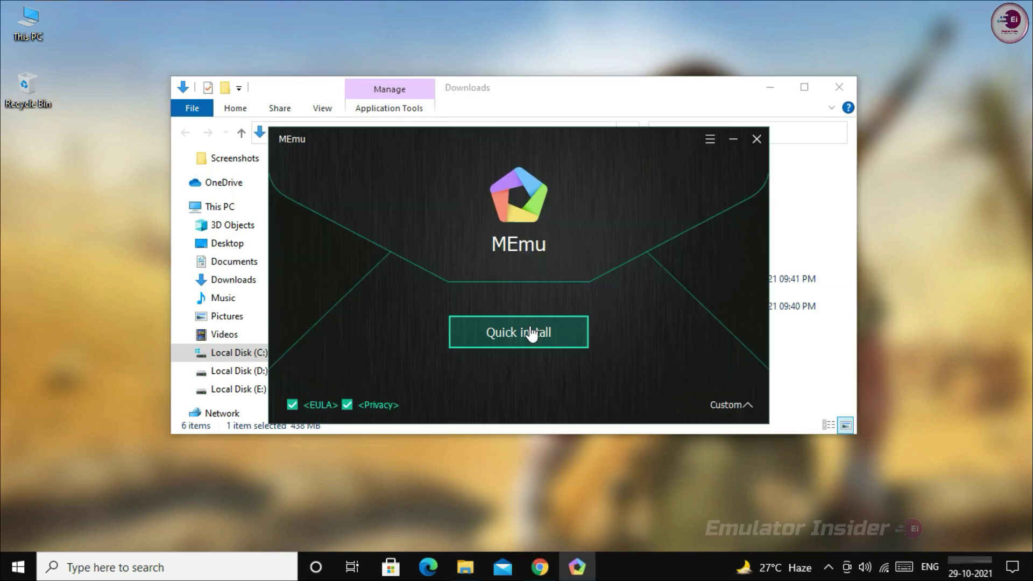
Close the Downloads folder, check the custom install path, run the quick install of MEmu, and exit the installer without launching
left_click(551, 86)
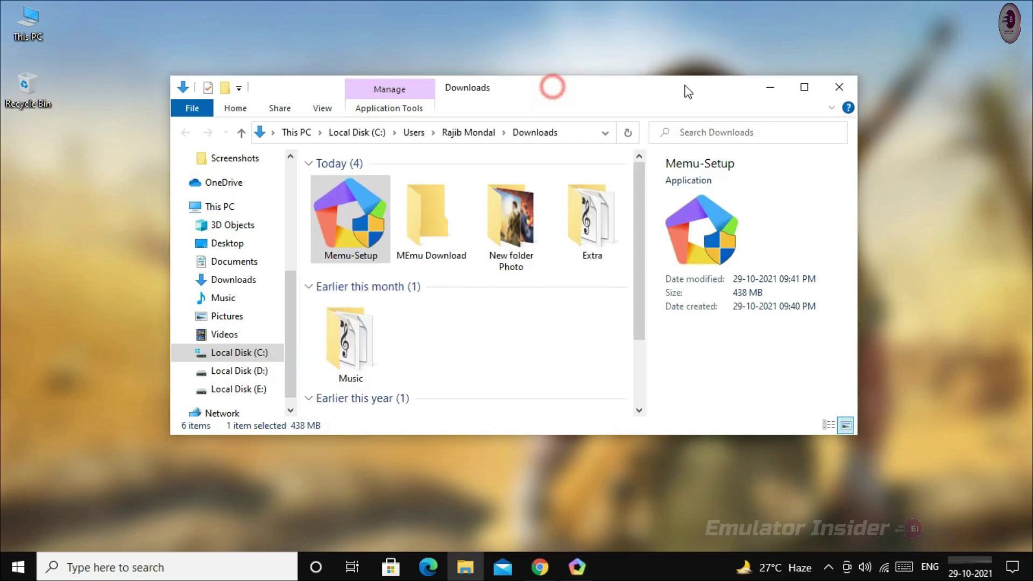
left_click(839, 87)
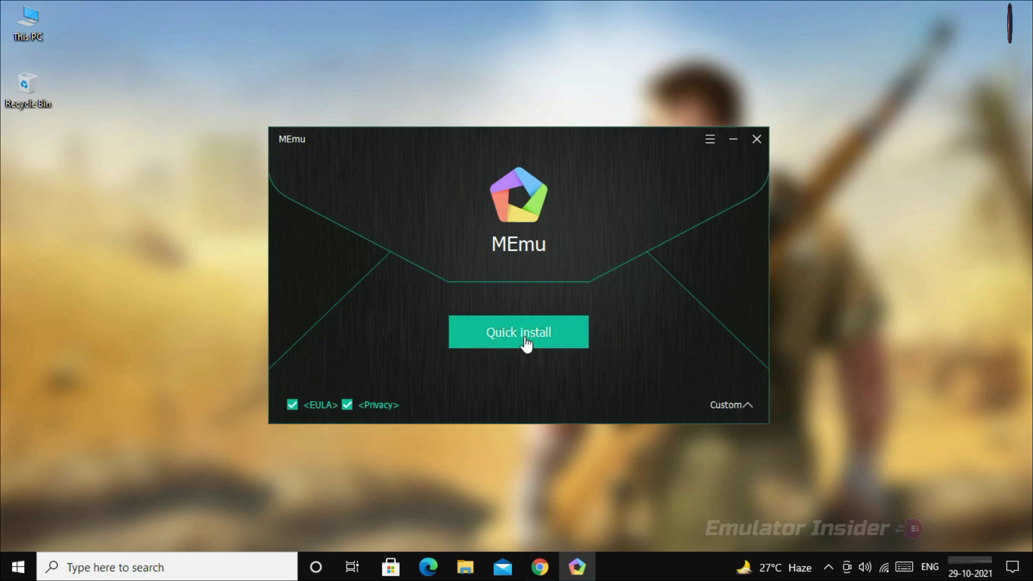
left_click(737, 409)
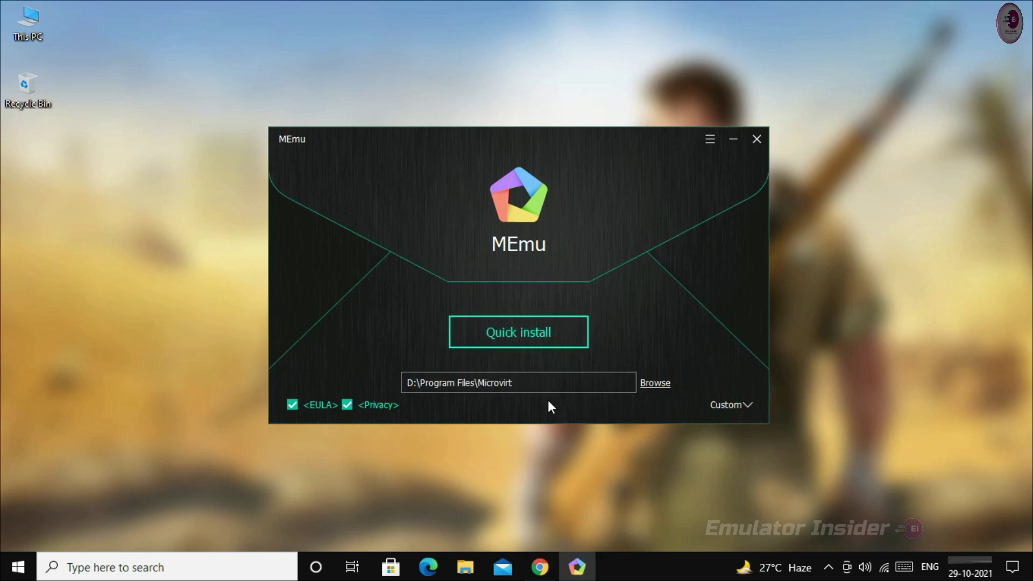
left_click(735, 405)
left_click(503, 335)
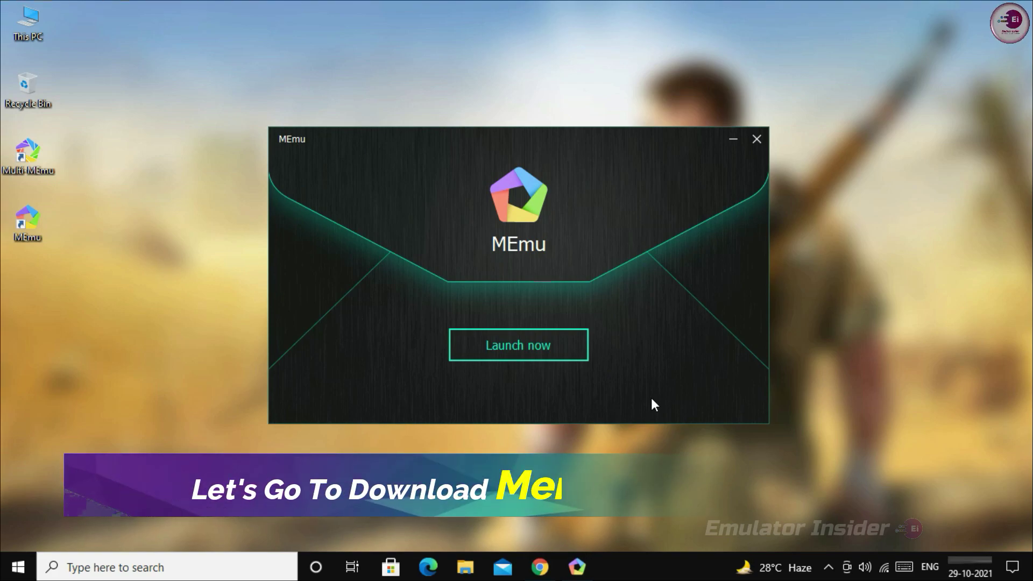
left_click(757, 140)
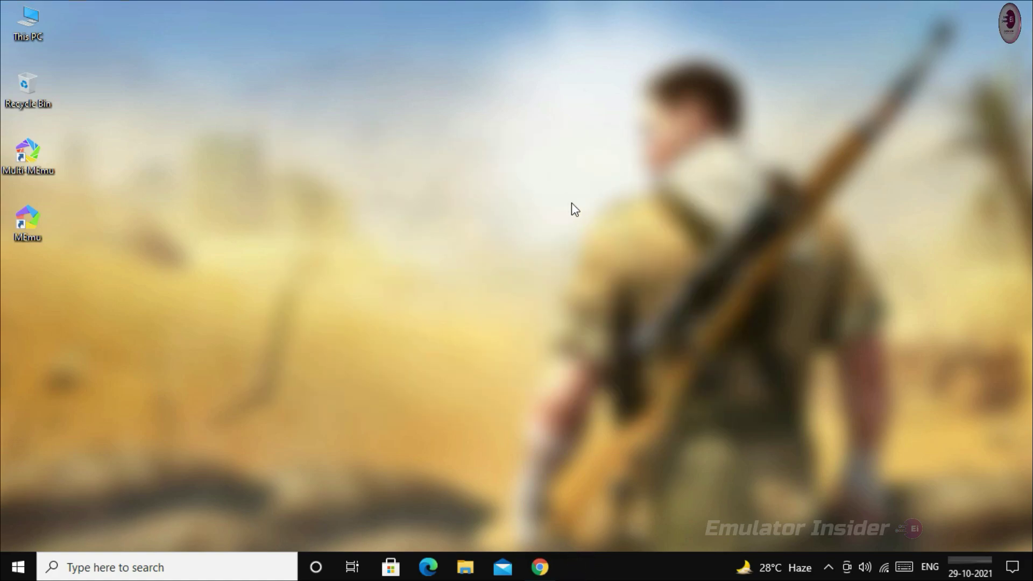
Open Multi-MEmu and delete the existing Android 7.1 MEmu instance
left_click_drag(85, 141, 19, 229)
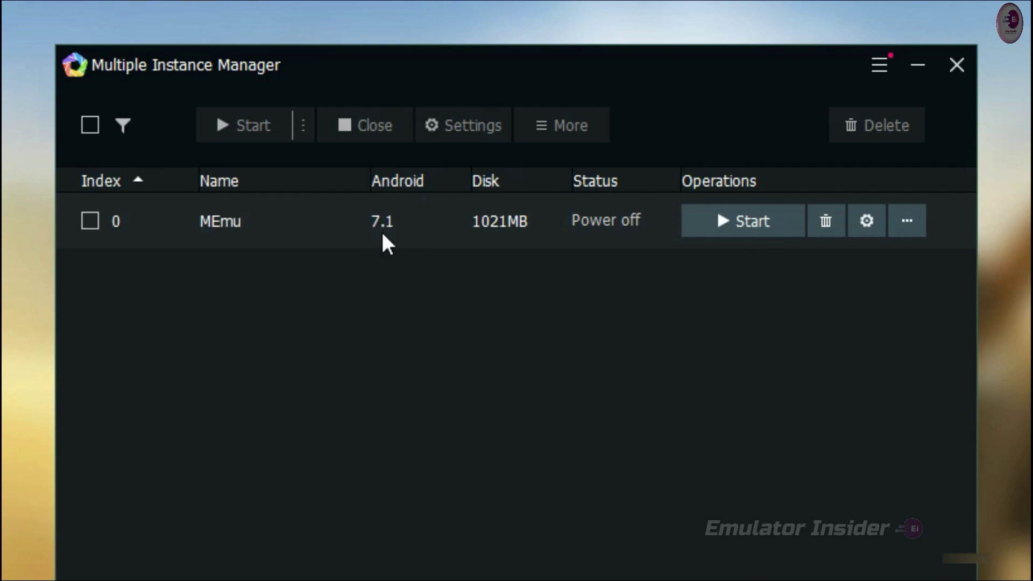
left_click(91, 221)
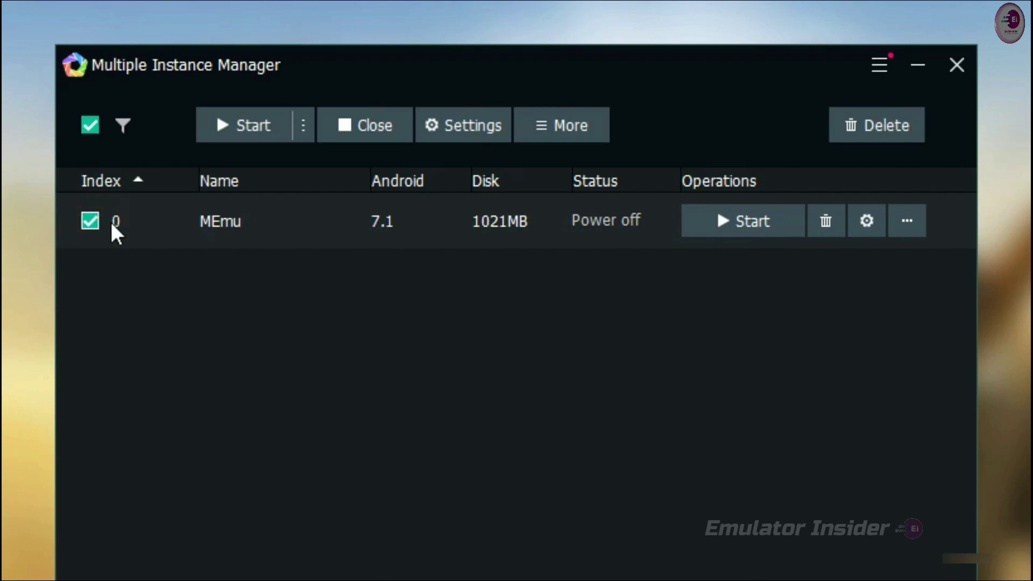
left_click(817, 215)
left_click(580, 432)
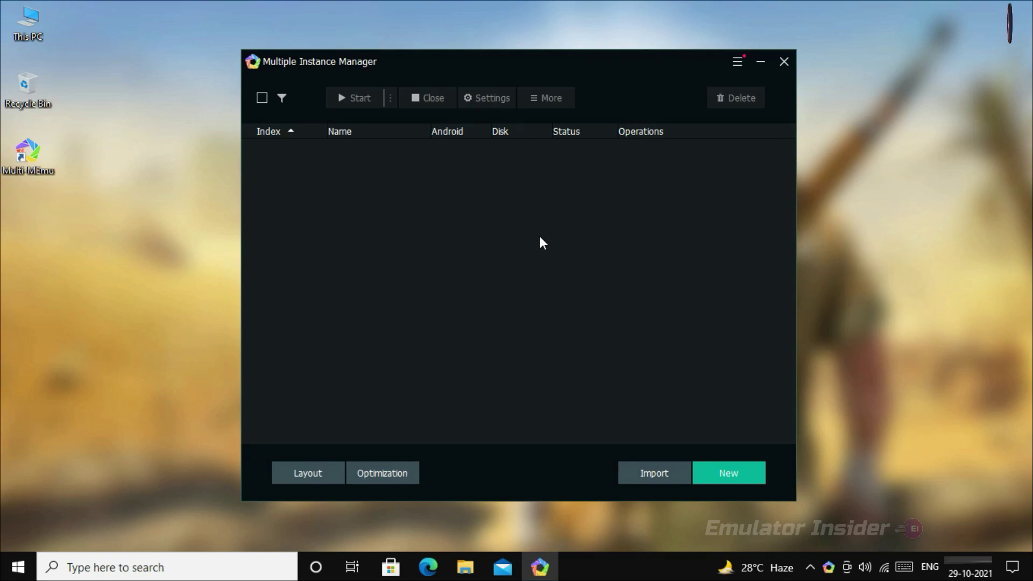
Create a new Android 5.1 (Maintenance version) instance, accepting its download, and send the instance's shortcut to the desktop
left_click(737, 473)
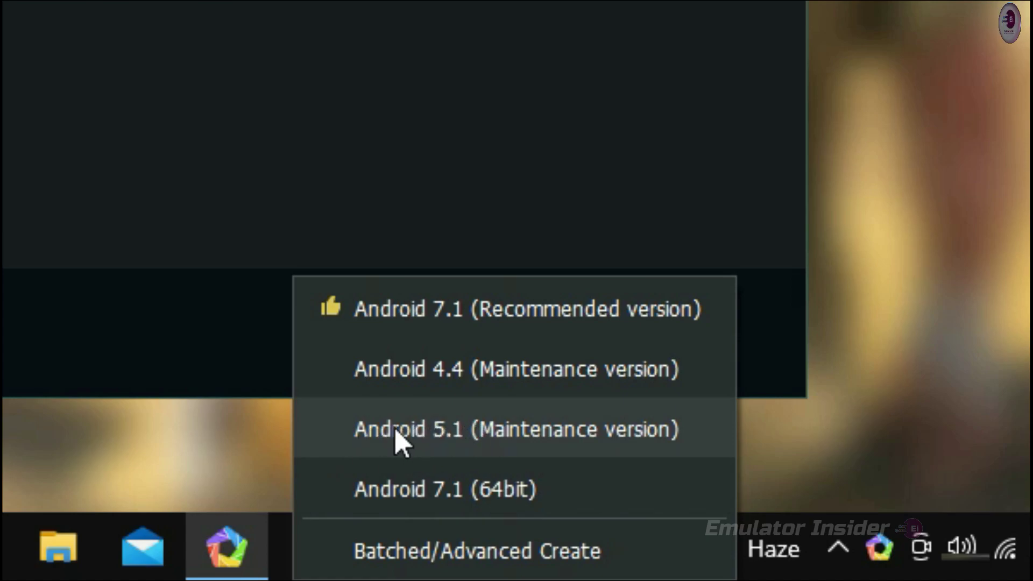
left_click(432, 431)
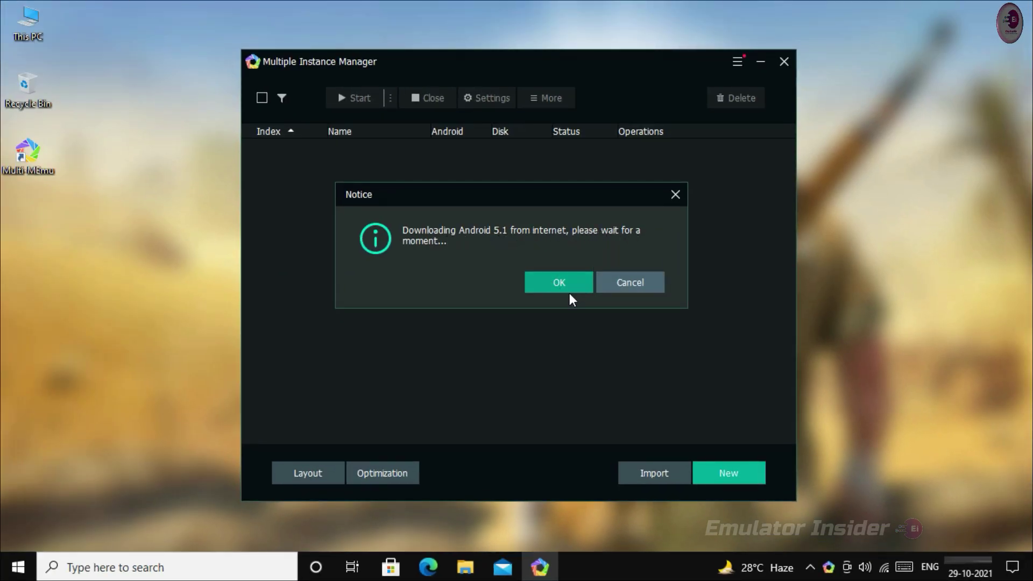
left_click(558, 286)
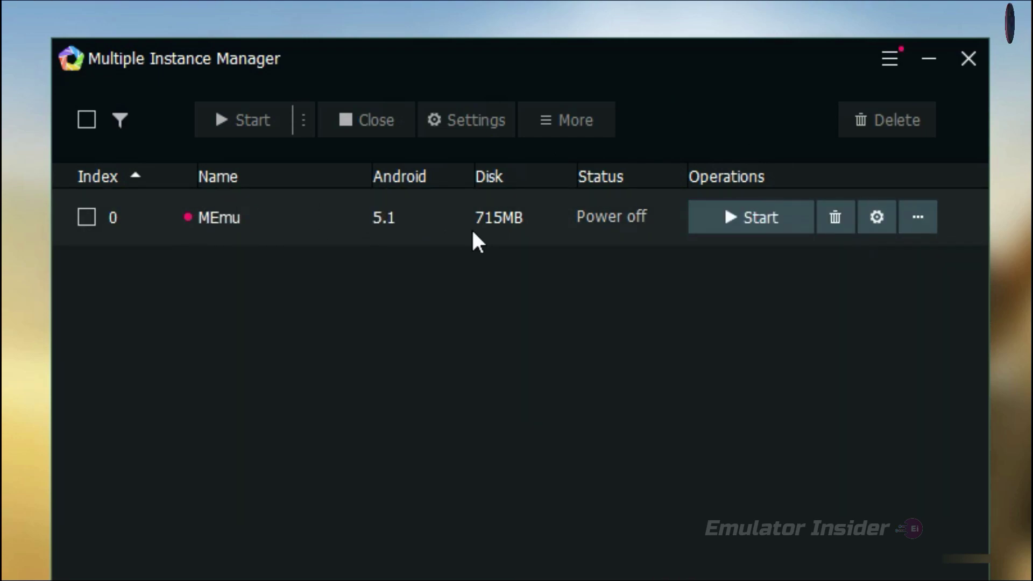
mouse_move(201, 223)
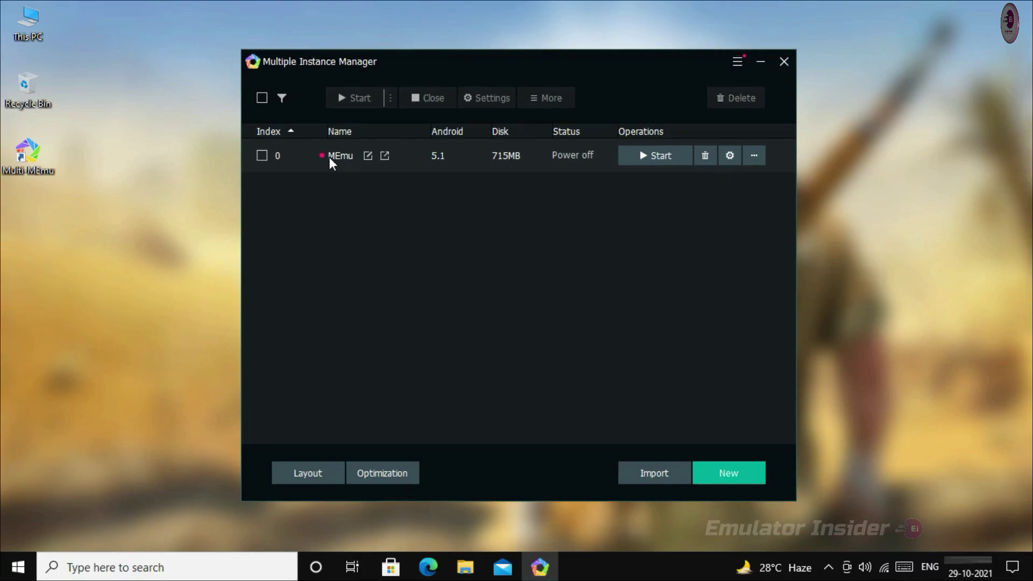
left_click(386, 156)
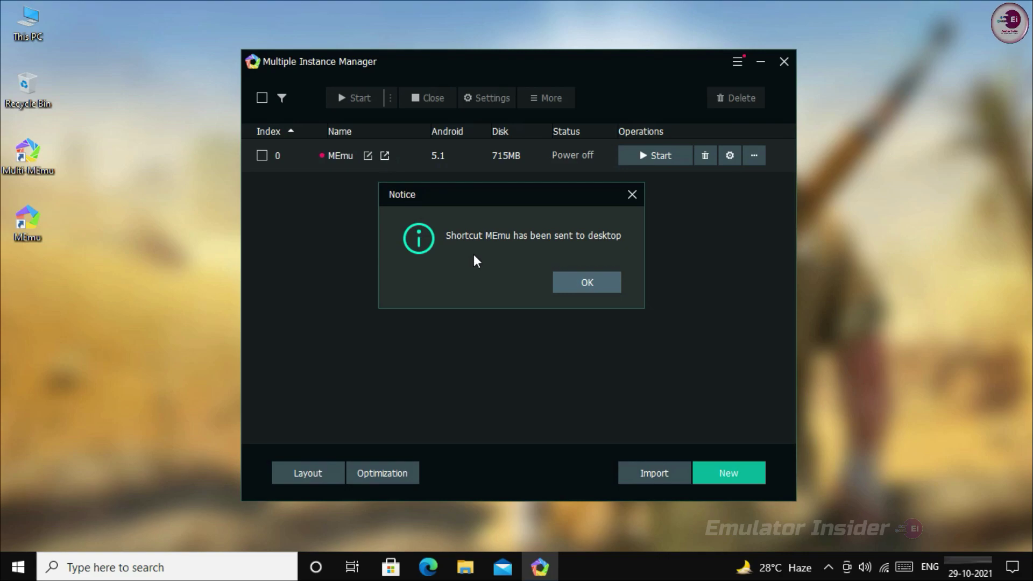
Dismiss the shortcut notice, close the Multiple Instance Manager, launch MEmu from the desktop, and go through its welcome guide
left_click(599, 282)
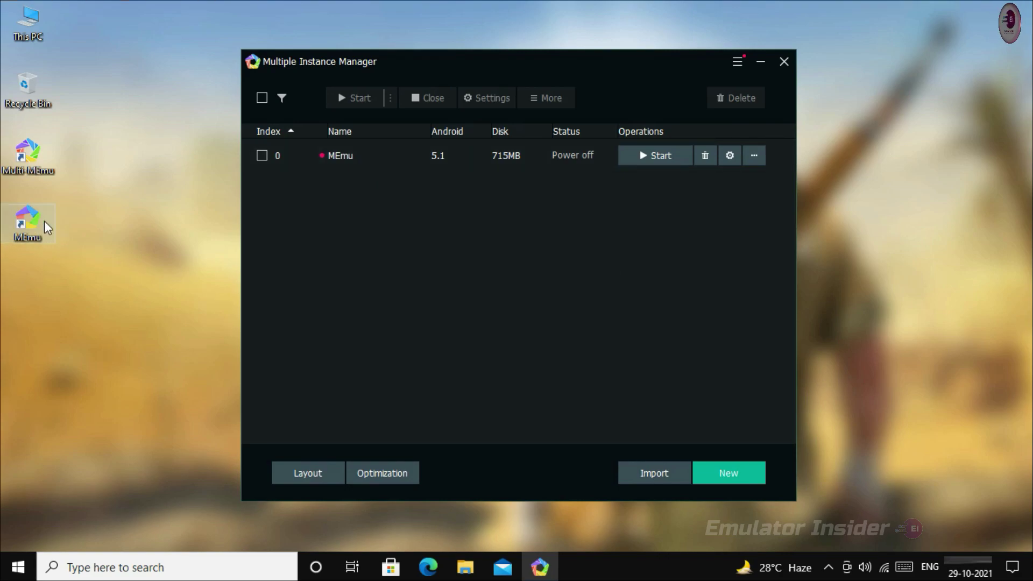
left_click(784, 61)
double_click(45, 229)
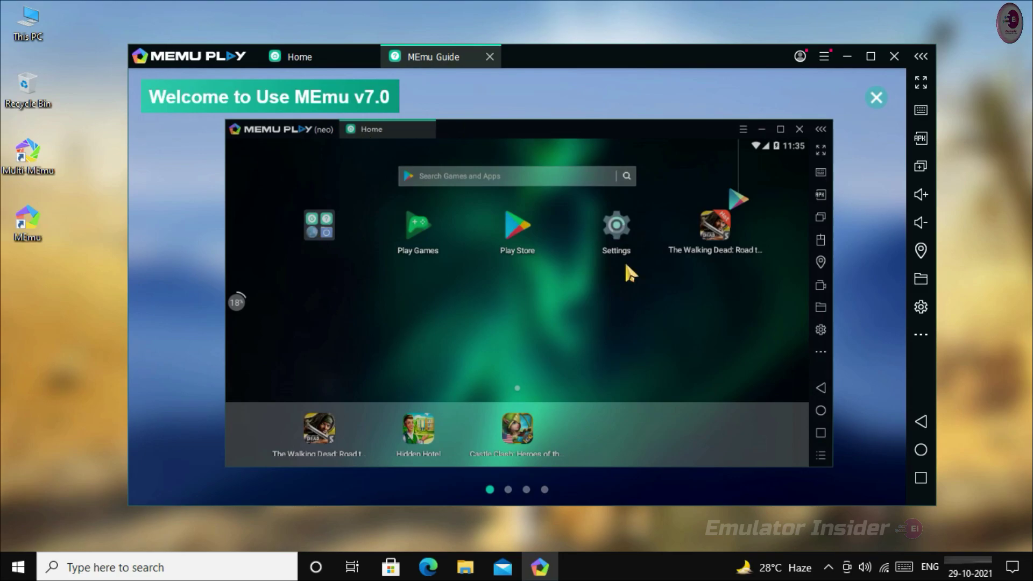
left_click(507, 490)
left_click(526, 489)
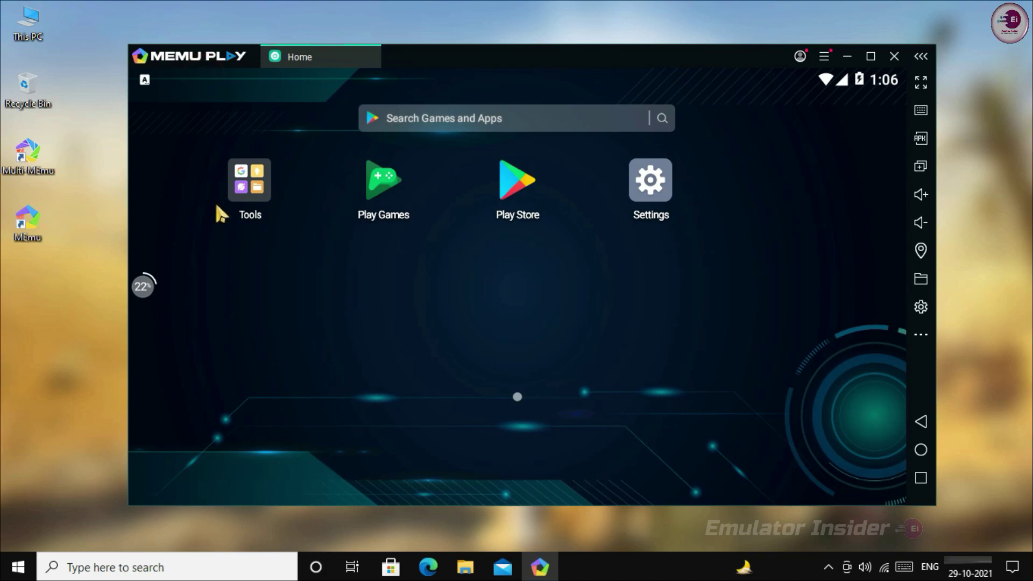
Open the Android system settings from the quick settings and find the Android version on the About tablet page
left_click_drag(221, 73, 224, 202)
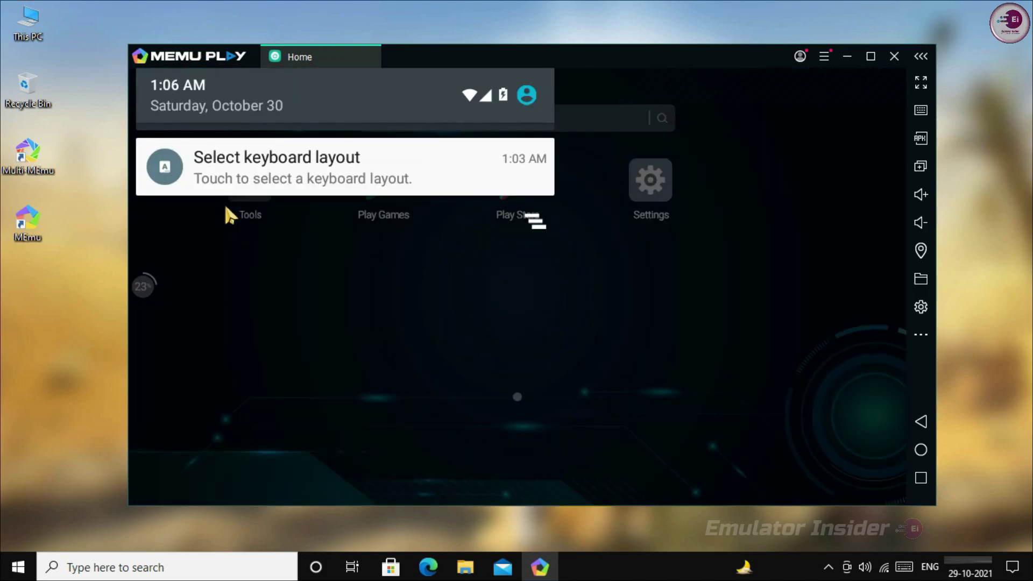
left_click(343, 95)
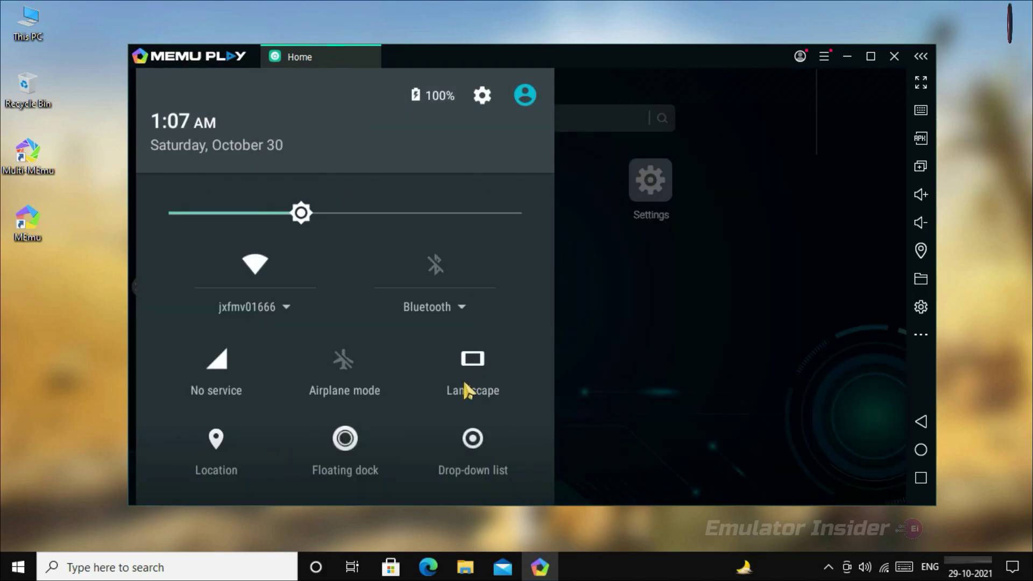
left_click(482, 96)
scroll(508, 300, "down", 6)
left_click(318, 470)
left_click_drag(326, 468, 330, 307)
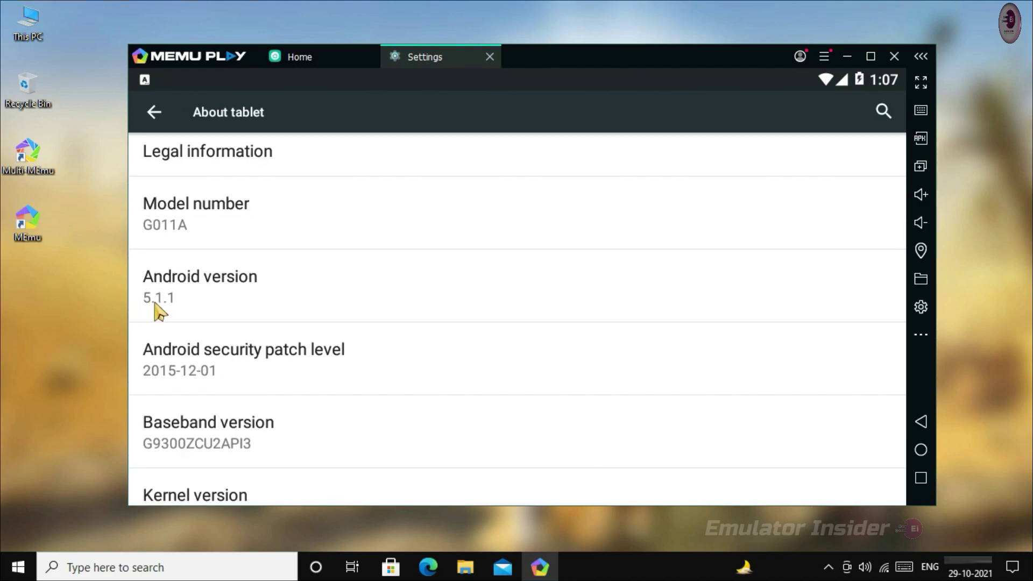
Bring up the Lollipop easter egg from the Android version entry, play with it, and close Settings
left_click(305, 293)
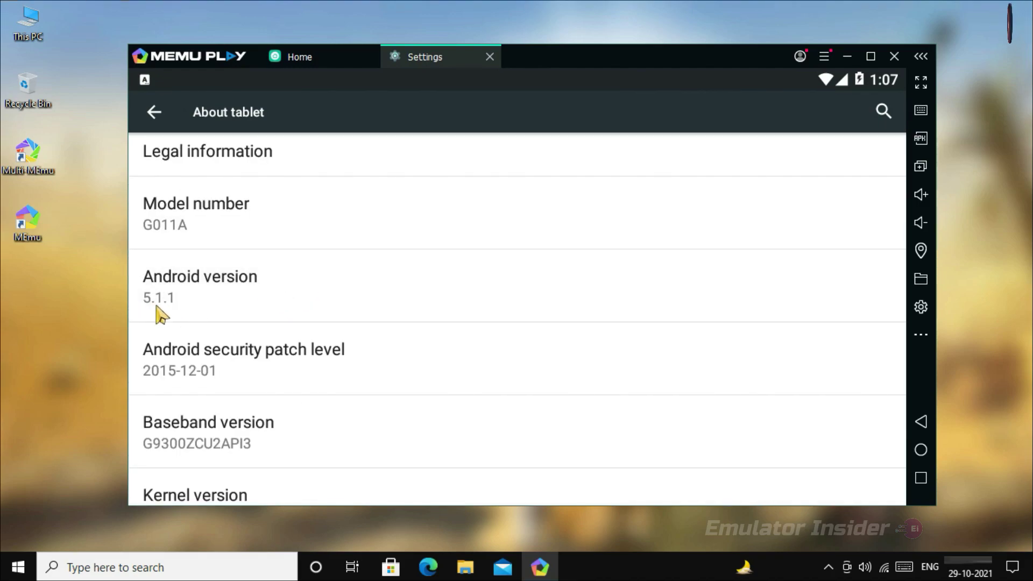
left_click(395, 289)
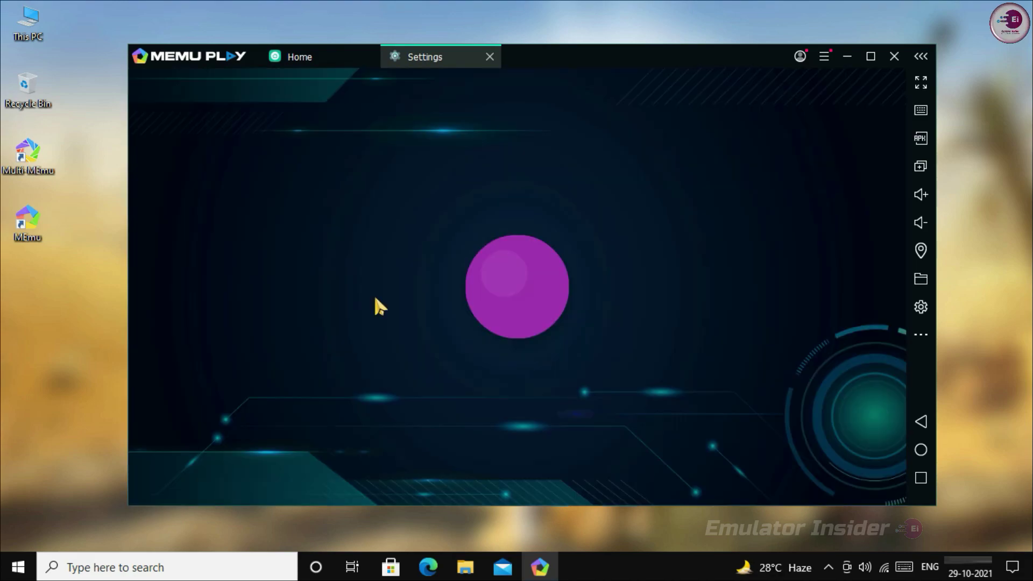
left_click(518, 293)
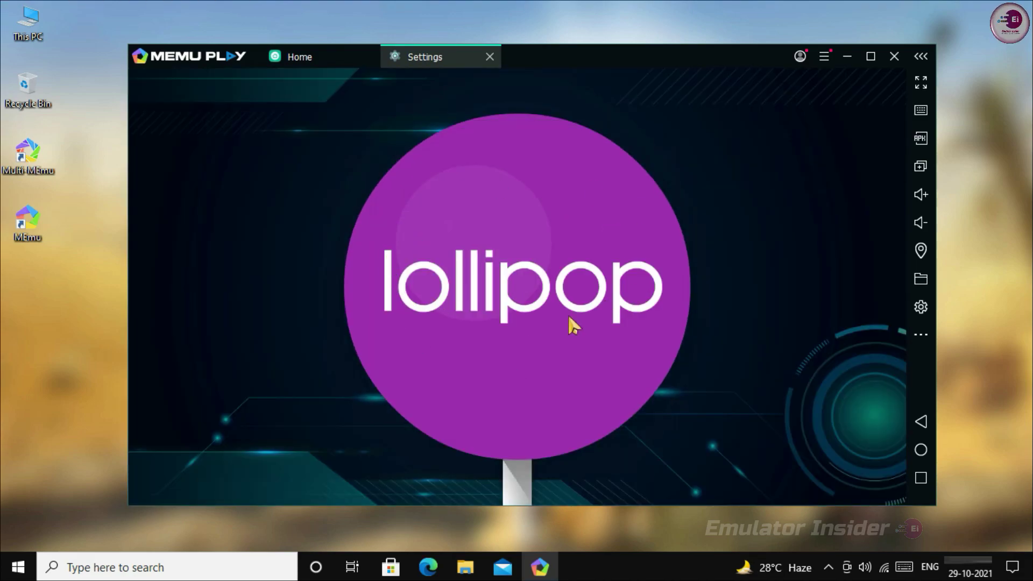
left_click(541, 356)
left_click(541, 356)
left_click(541, 356)
left_click(541, 356)
left_click(541, 357)
left_click(541, 357)
left_click(541, 356)
left_click(541, 357)
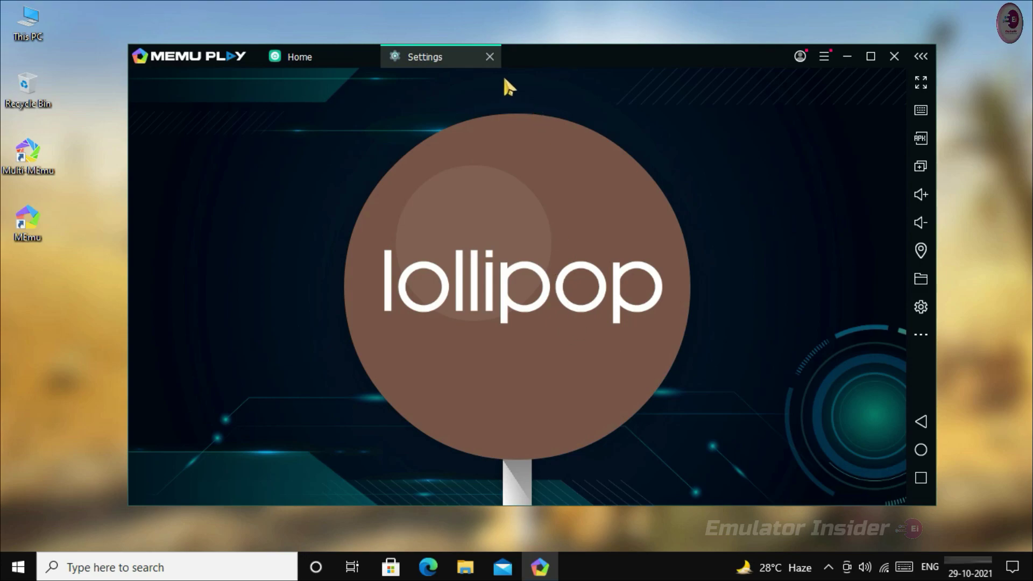
left_click(491, 57)
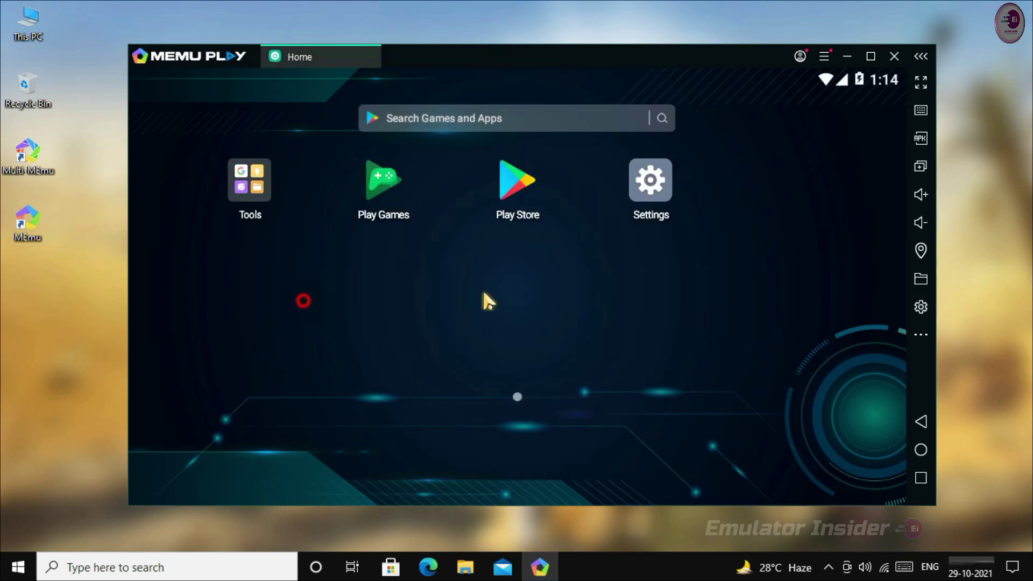
Open the Play Store and sign in with the Google account's e-mail
left_click_drag(484, 300, 291, 308)
left_click(518, 193)
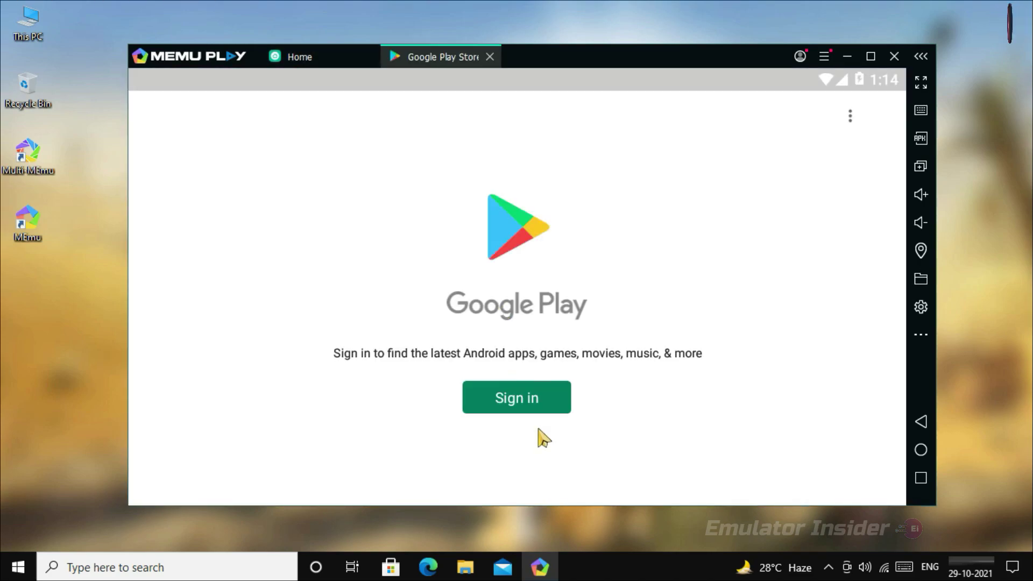
left_click(535, 408)
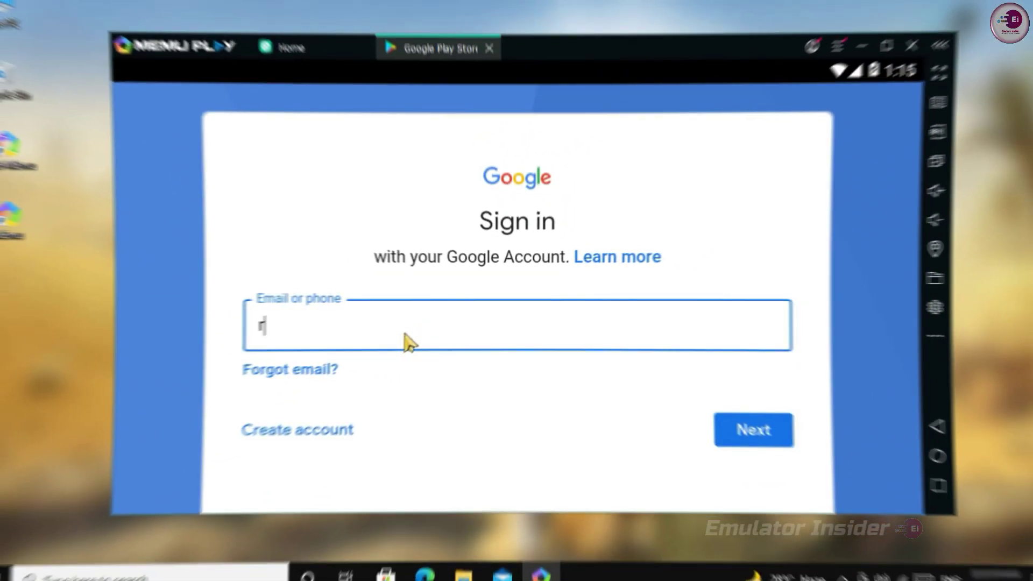
type("raj")
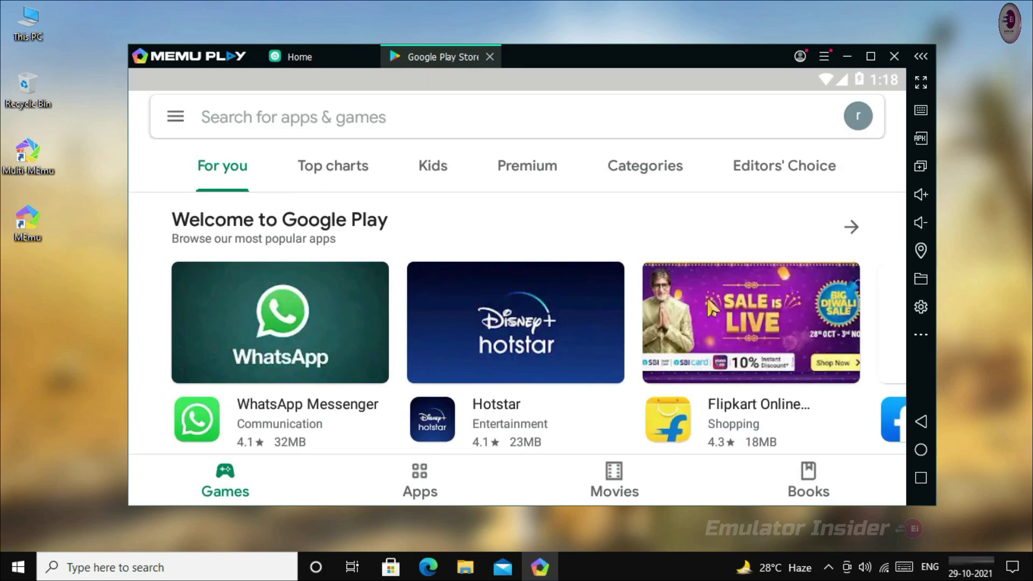
Search the Play Store for FREE FIRE and install Garena Free Fire - Booyah Day, accepting its access permissions
scroll(577, 273, "down", 3)
scroll(581, 280, "up", 3)
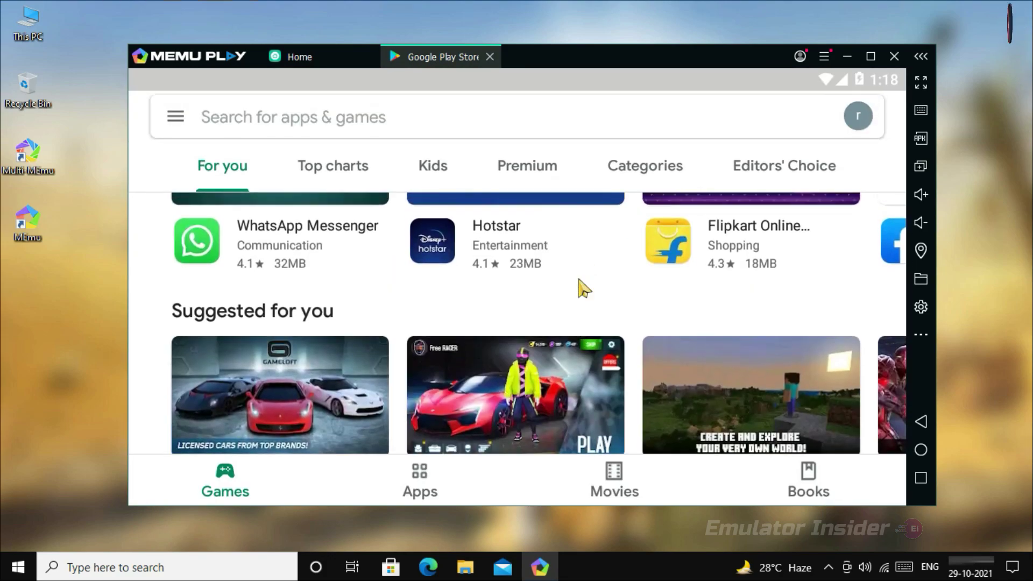
left_click(359, 126)
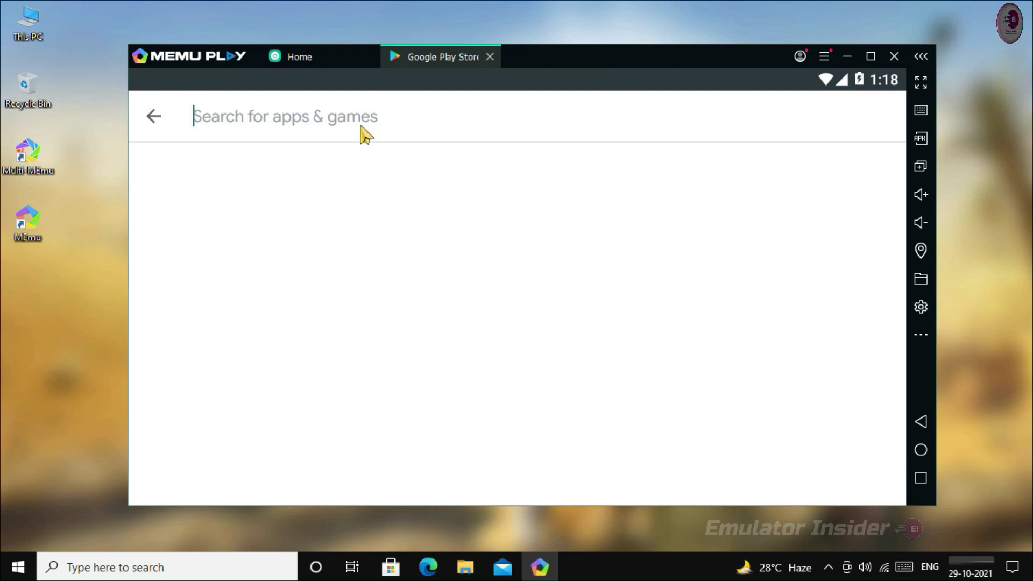
type("FREE FIR")
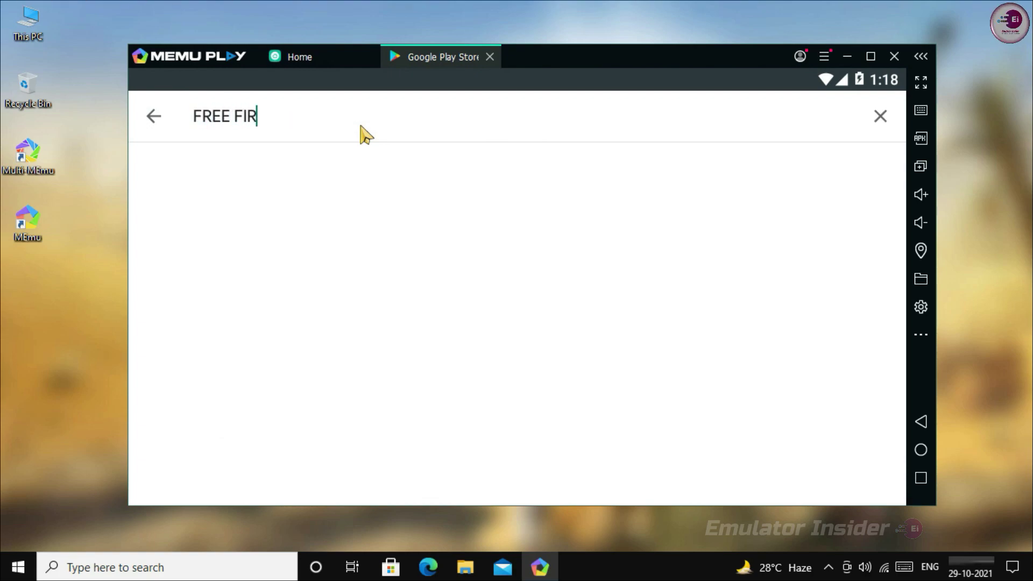
type("E")
key("Return")
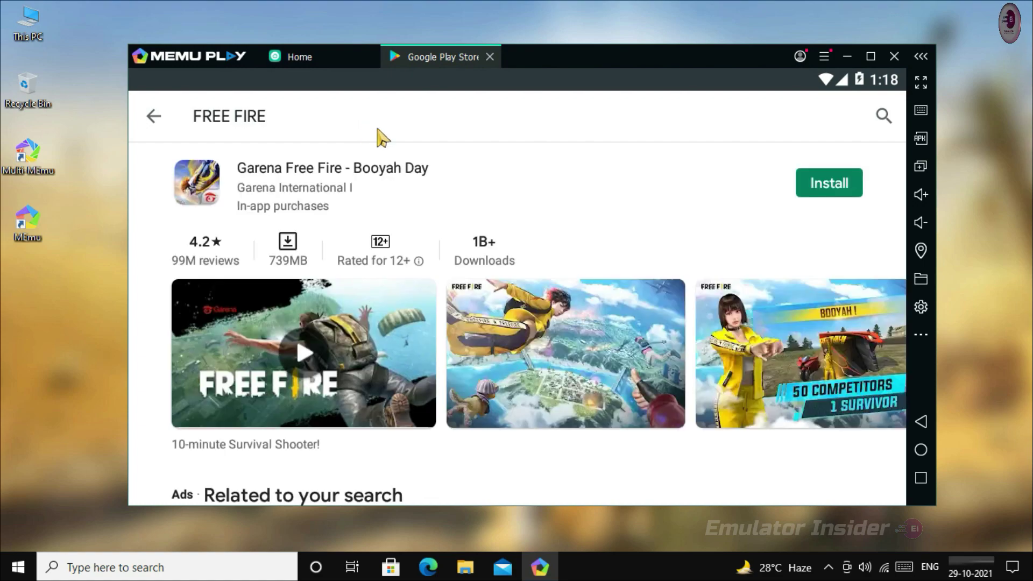
left_click(843, 189)
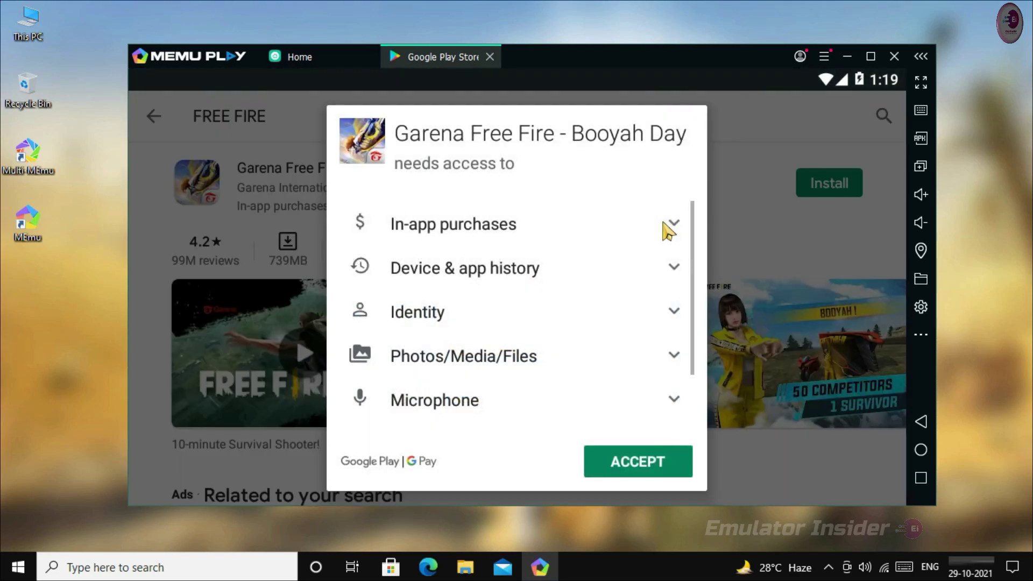
left_click(637, 461)
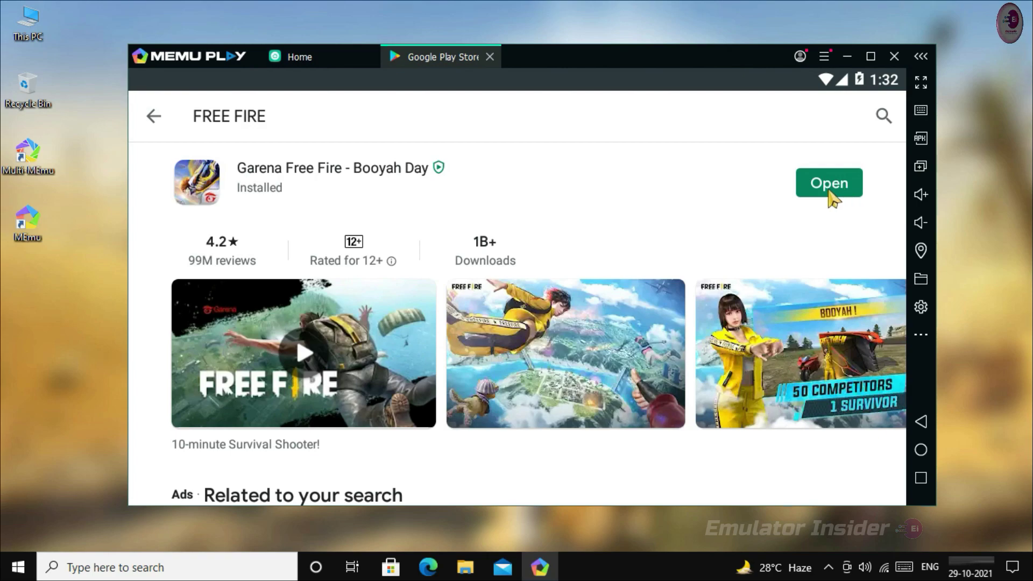
Close the Play Store, launch Free Fire, start the game with "Don't show this again" checked, and dismiss the key mapping hint
left_click(490, 57)
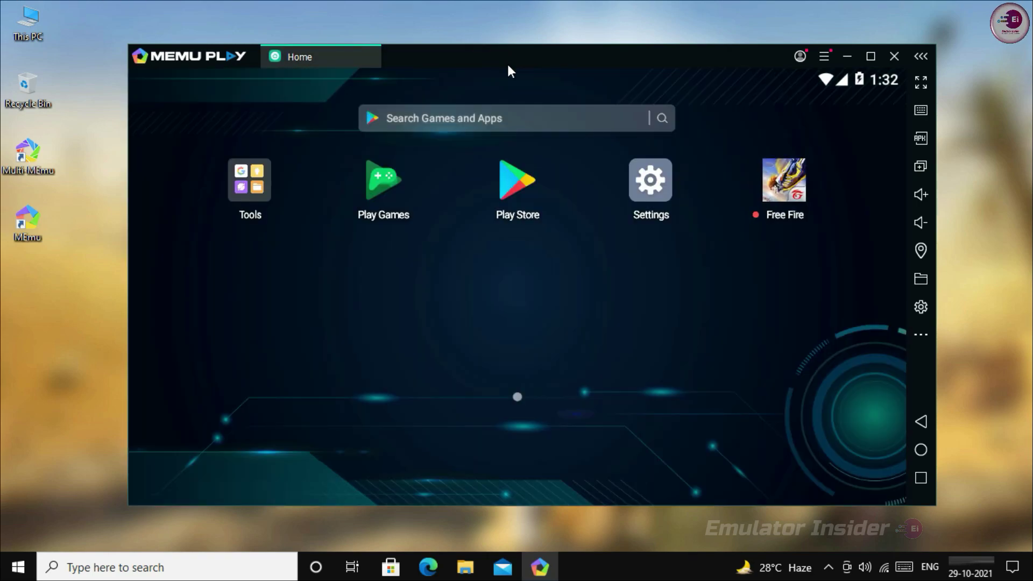
left_click(777, 201)
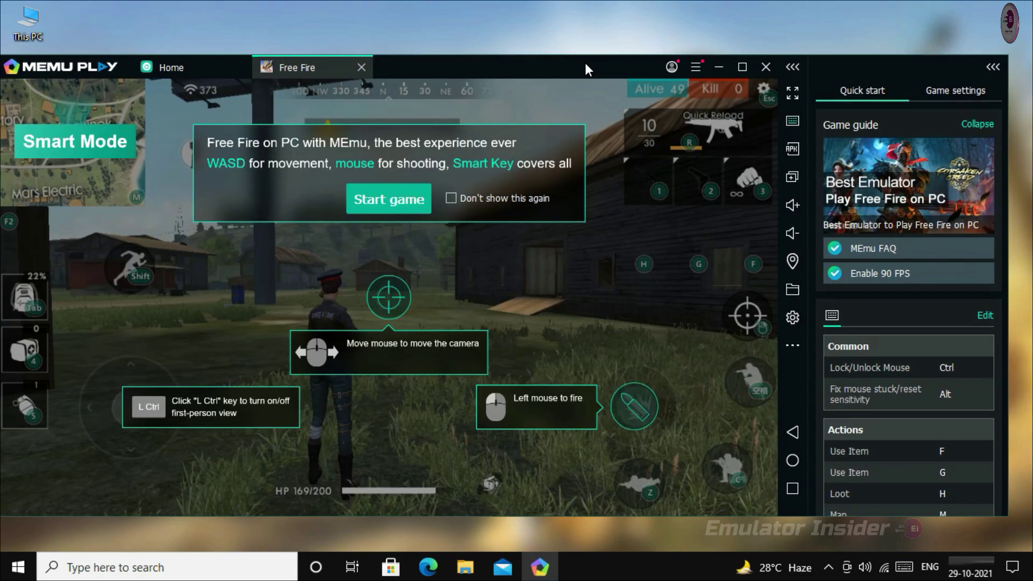
left_click_drag(586, 62, 597, 58)
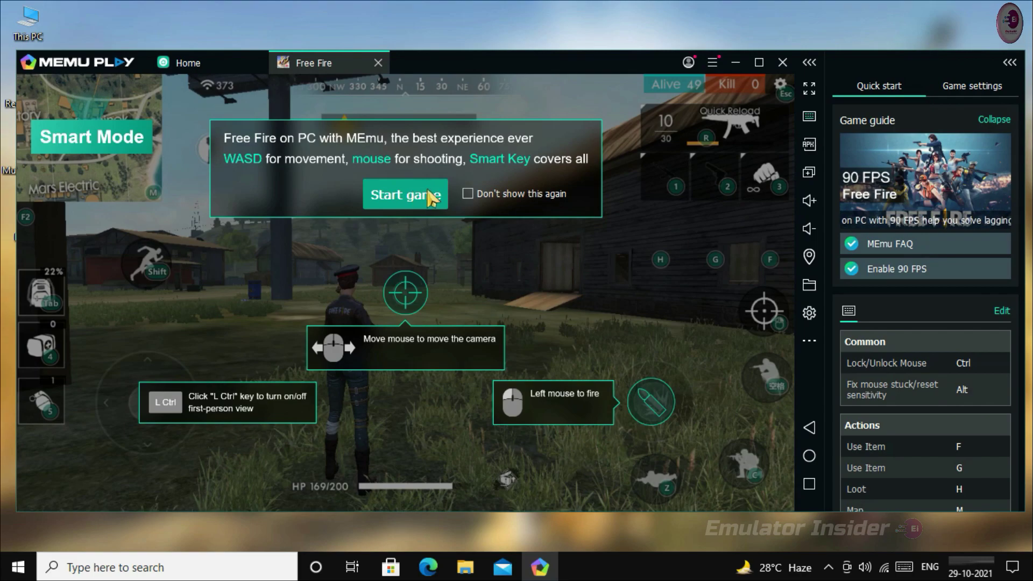
left_click(468, 193)
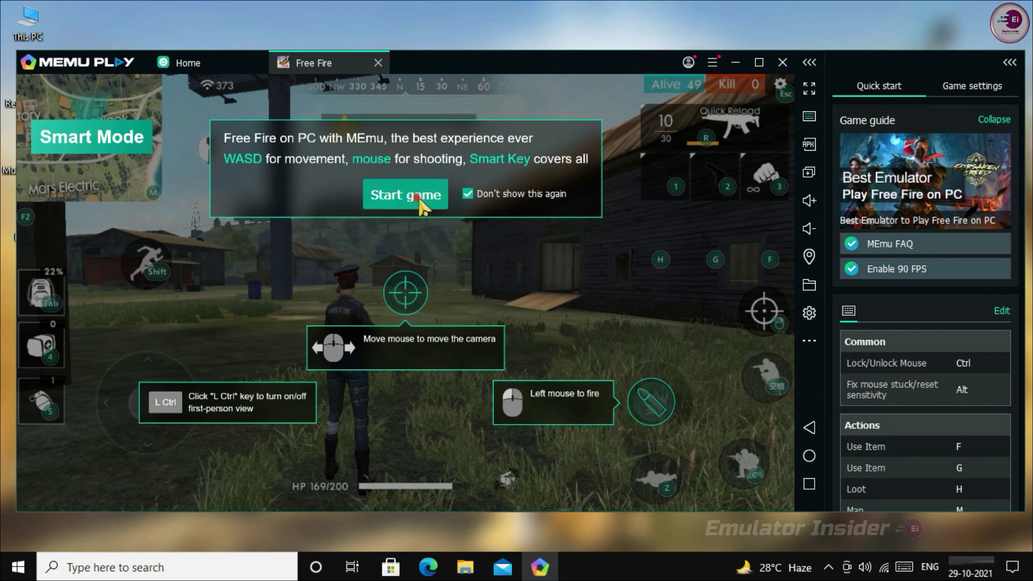
left_click(419, 195)
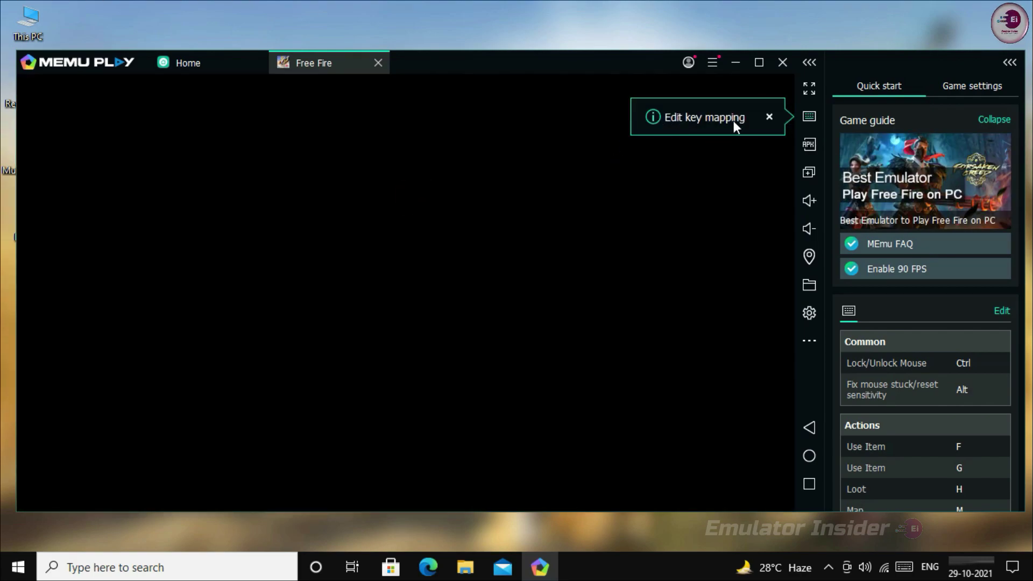
left_click(769, 118)
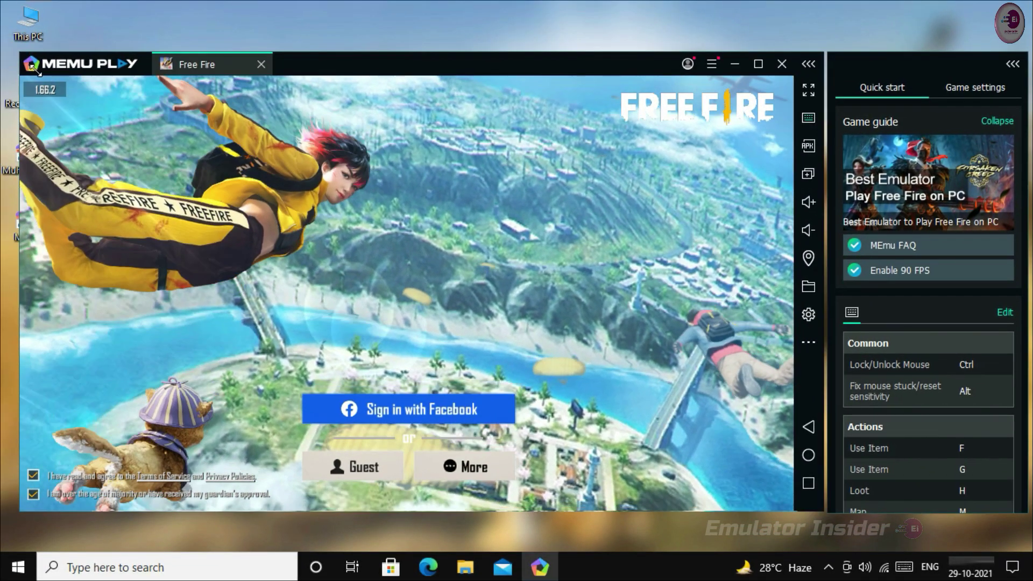
Shrink the MEmu window and reposition it so it fits on the desktop
left_click_drag(33, 67, 98, 106)
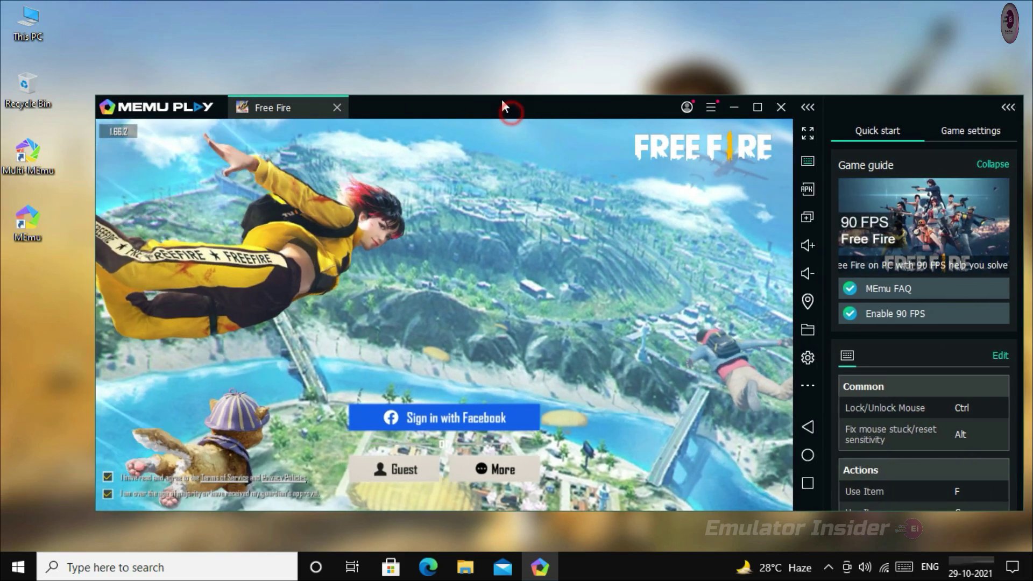
left_click_drag(504, 108, 491, 79)
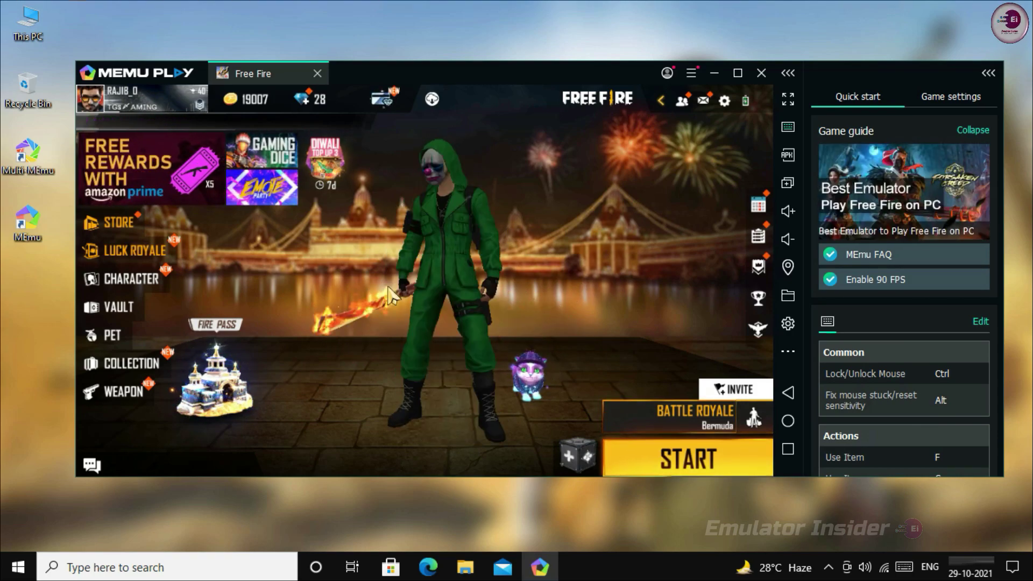
Set Free Fire's display graphics to Ultra and High FPS to High, then close the game settings
left_click(724, 101)
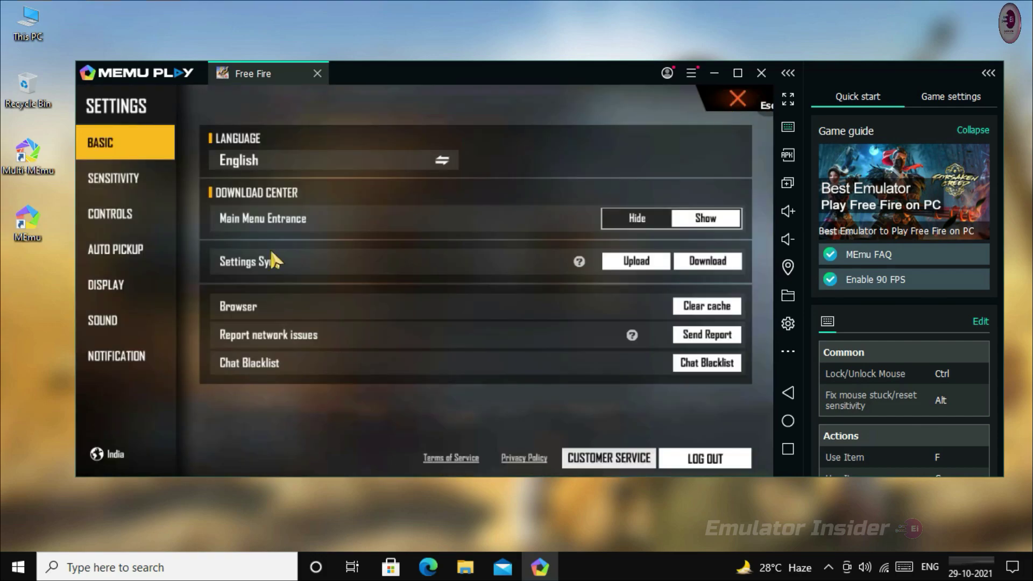
left_click(100, 178)
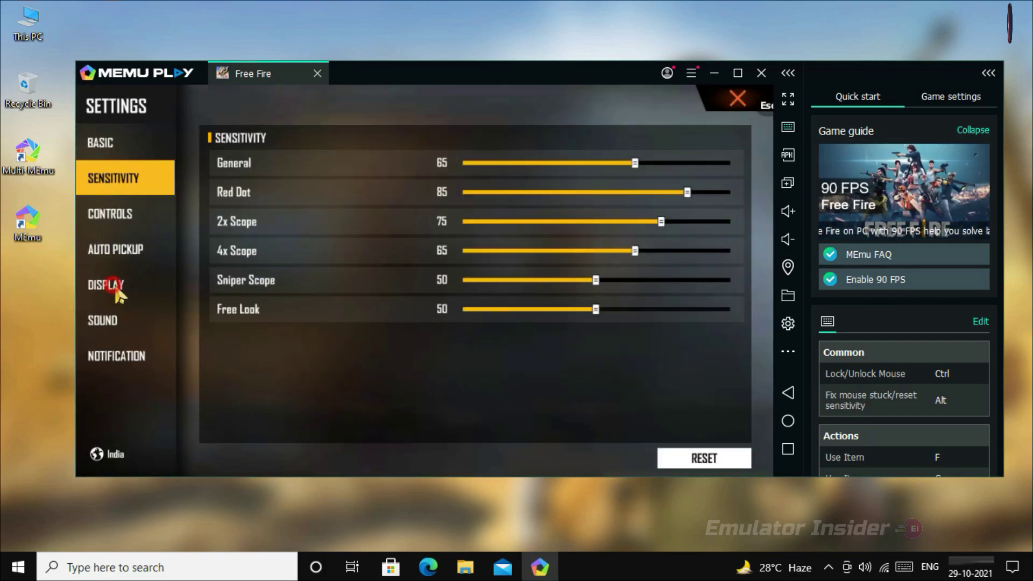
left_click(114, 285)
left_click(706, 172)
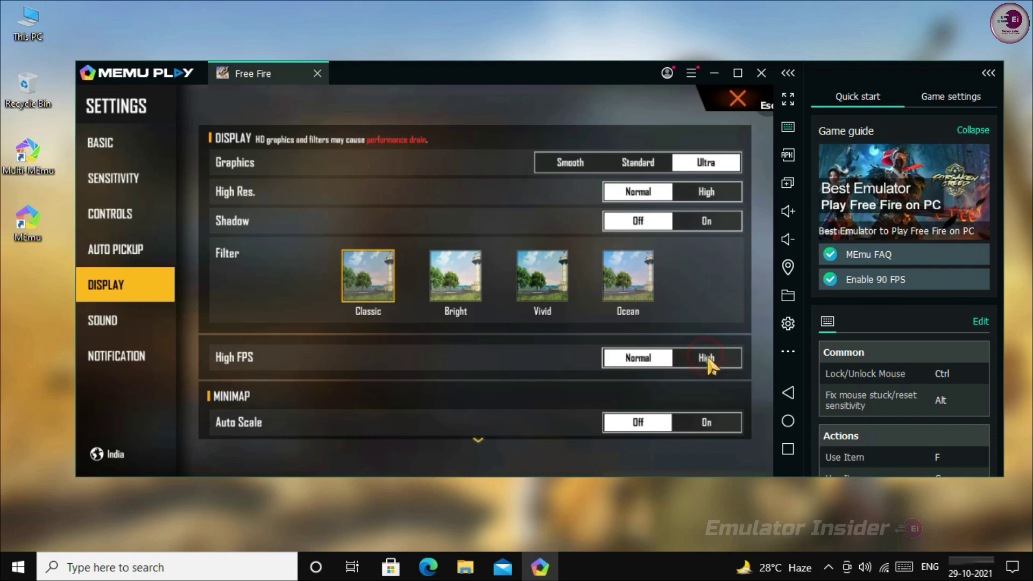
left_click(707, 359)
left_click(560, 334)
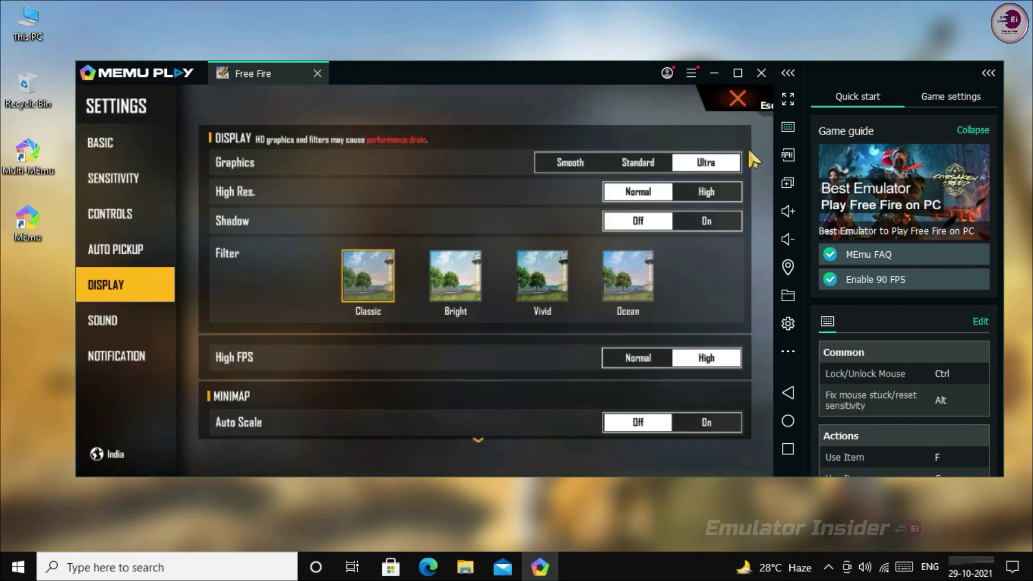
left_click(735, 103)
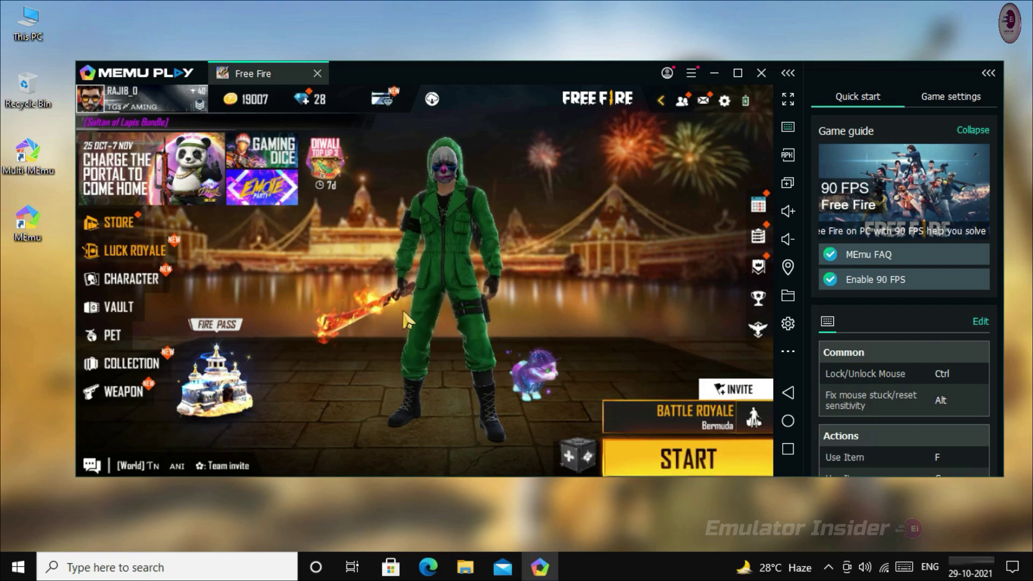
Play the second emote on the lobby character
left_click(457, 269)
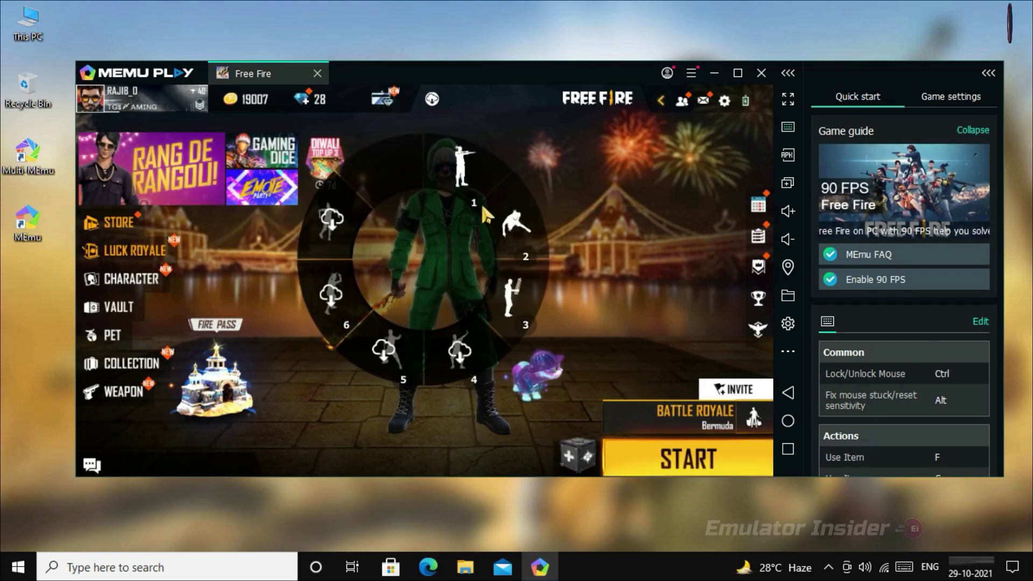
left_click(520, 227)
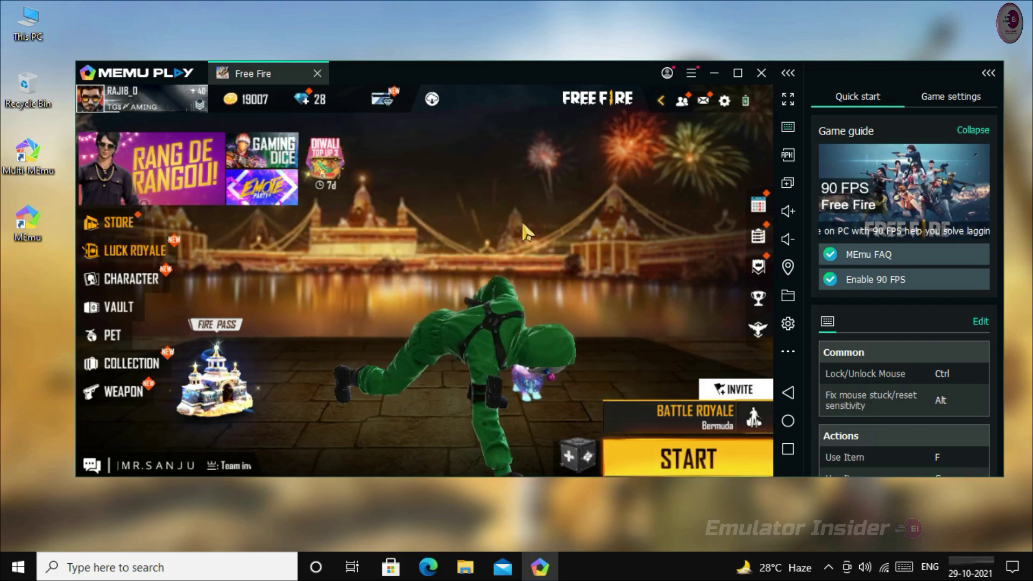
Switch the game mode to BR-Ranked and start a match
left_click(672, 413)
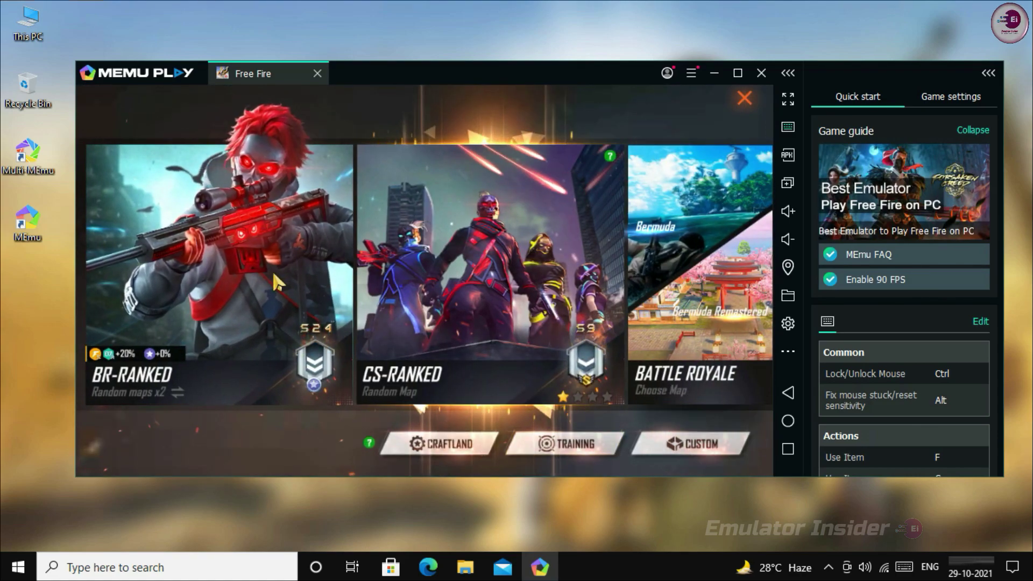
left_click(272, 274)
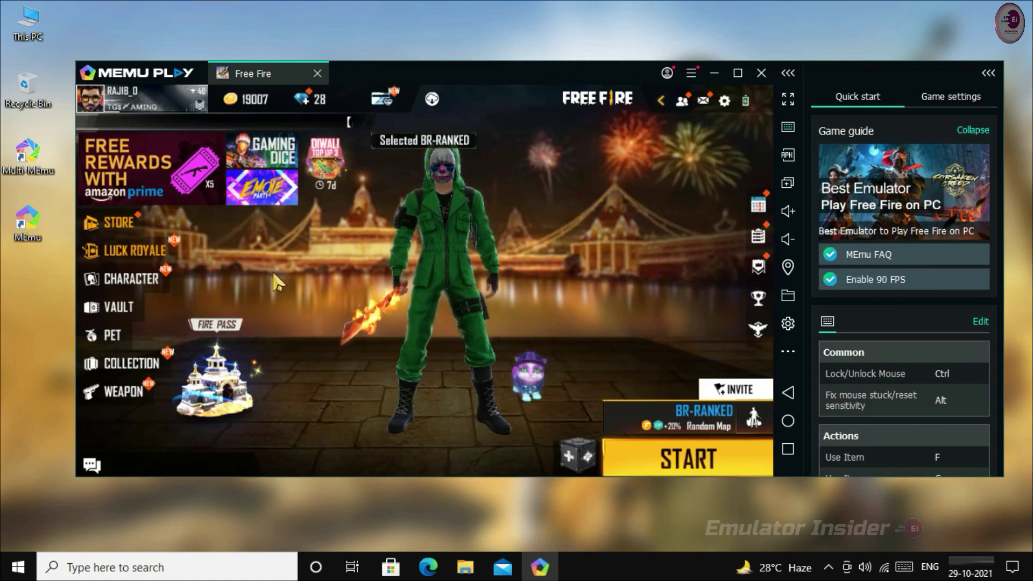
left_click(686, 460)
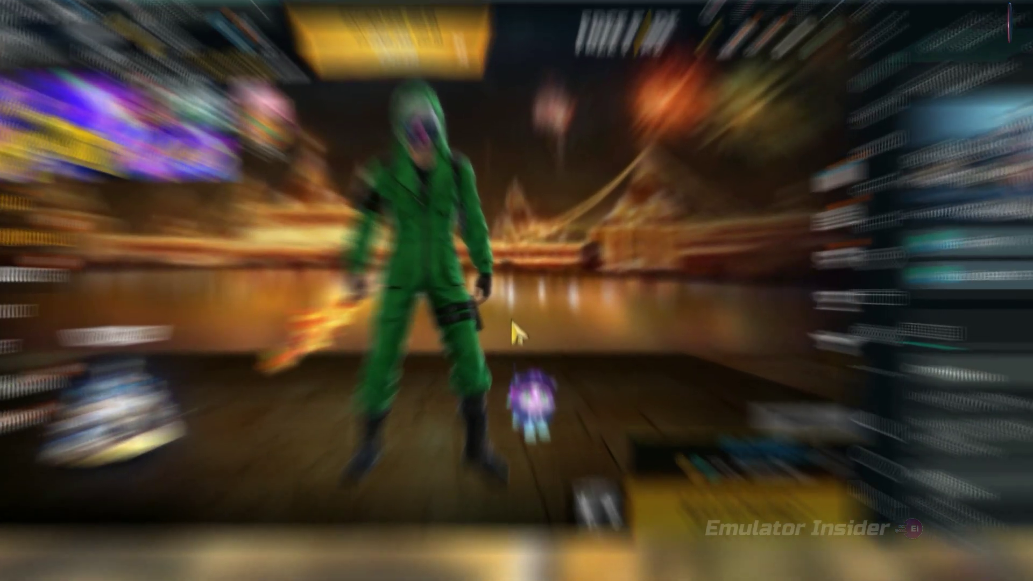